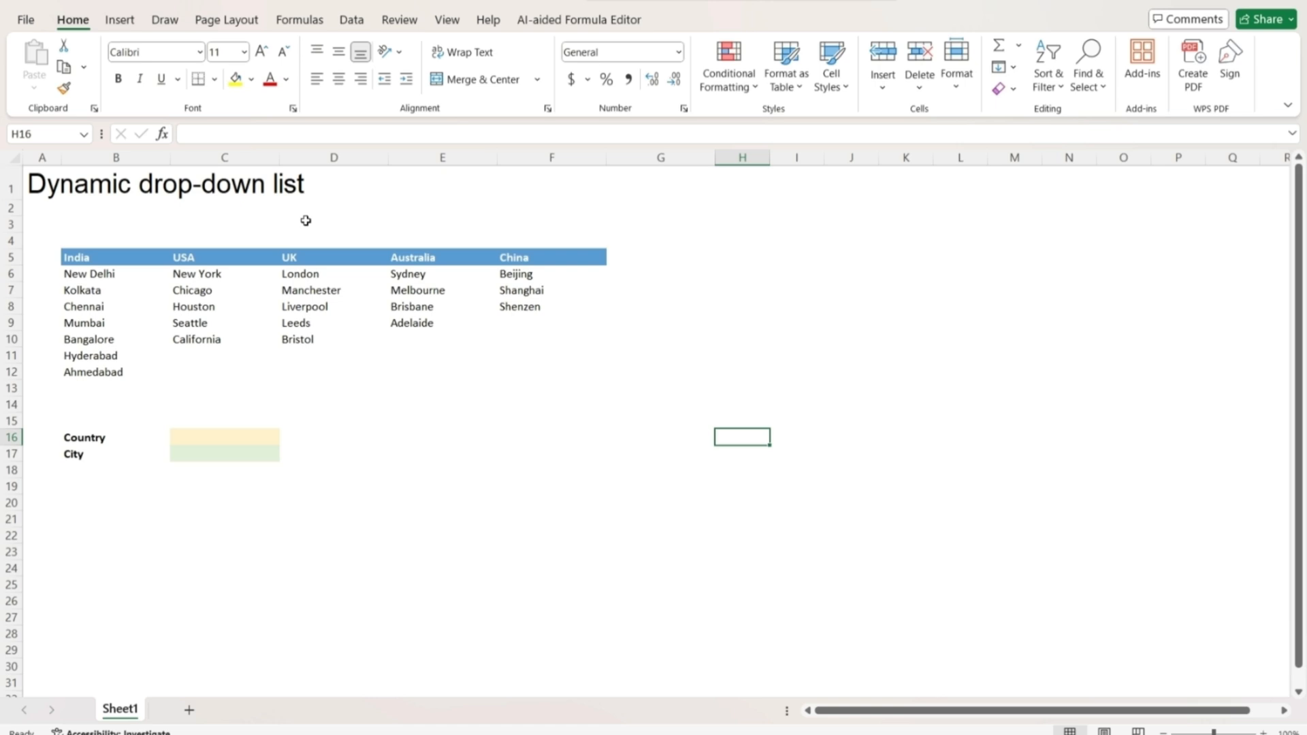
Review the country headers and the India city list down to Ahmedabad.
click(109, 257)
key(Right)
key(Right)
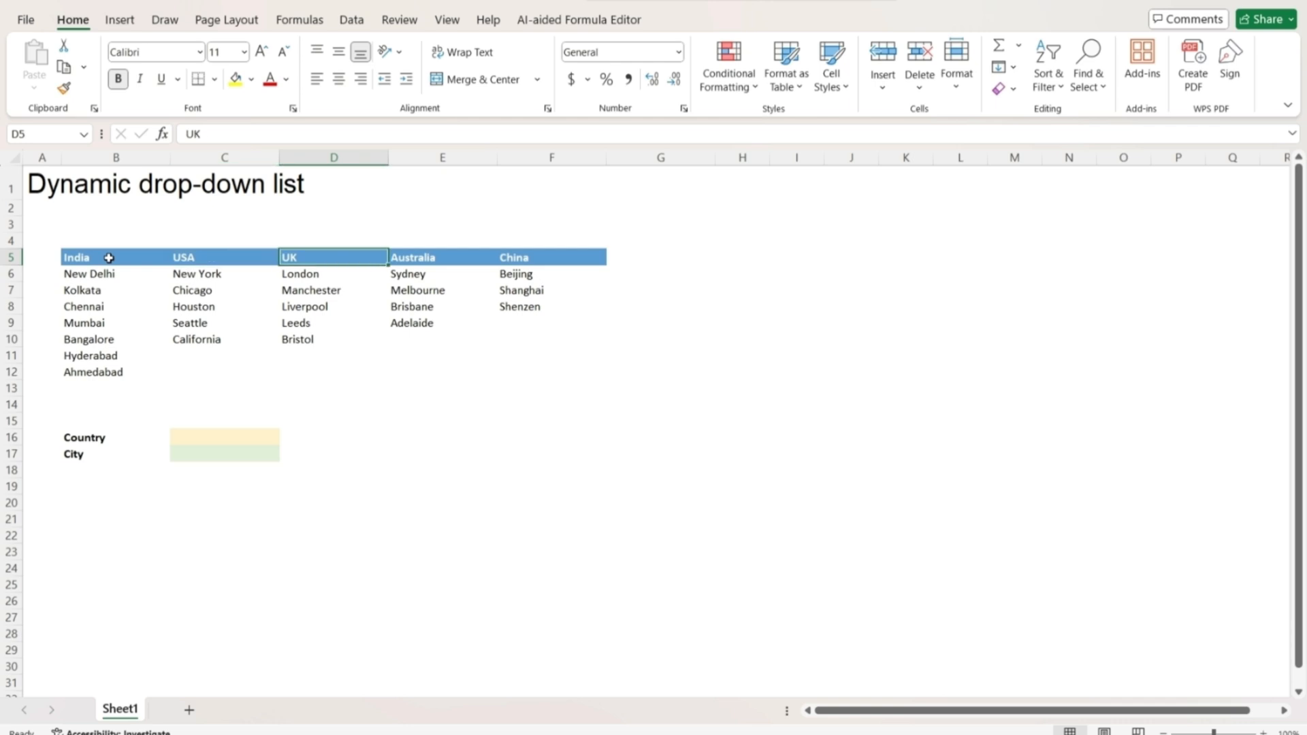
key(Left)
key(Left)
key(Down)
key(Down)
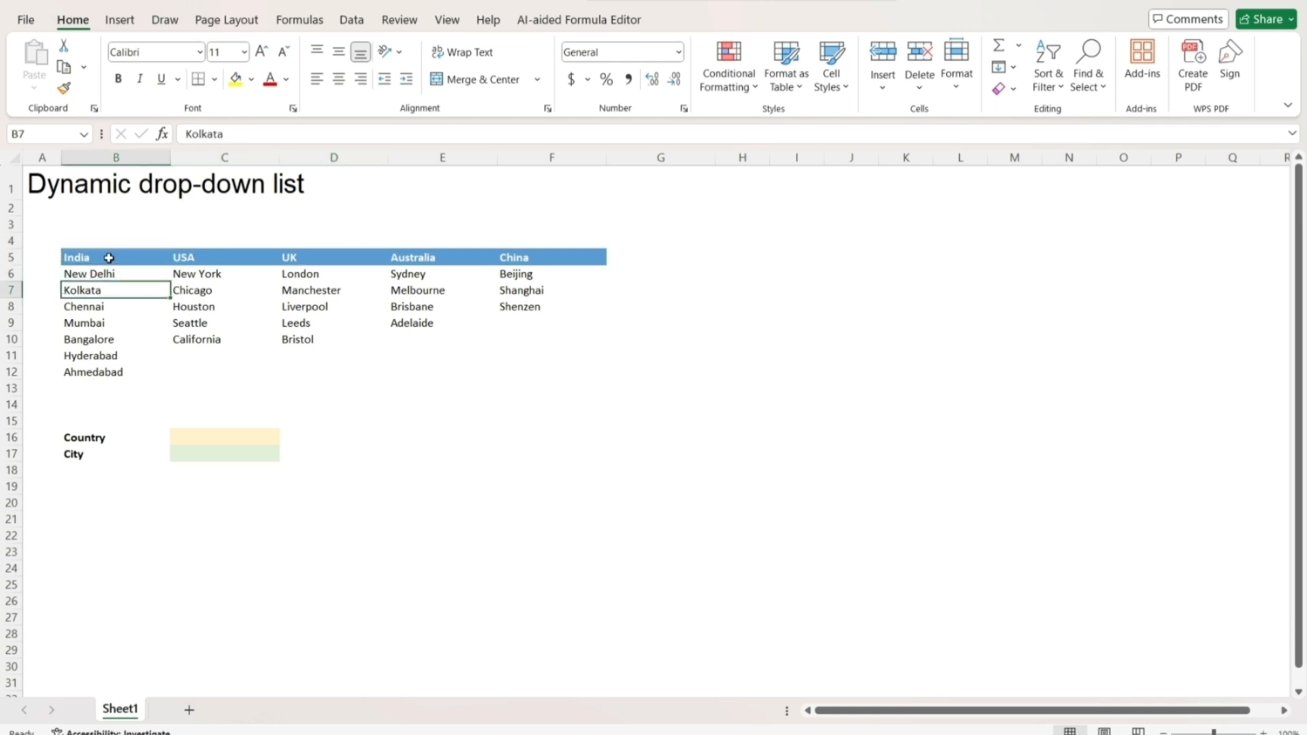
key(Down)
key(Down)
key(Down)
key(Down)
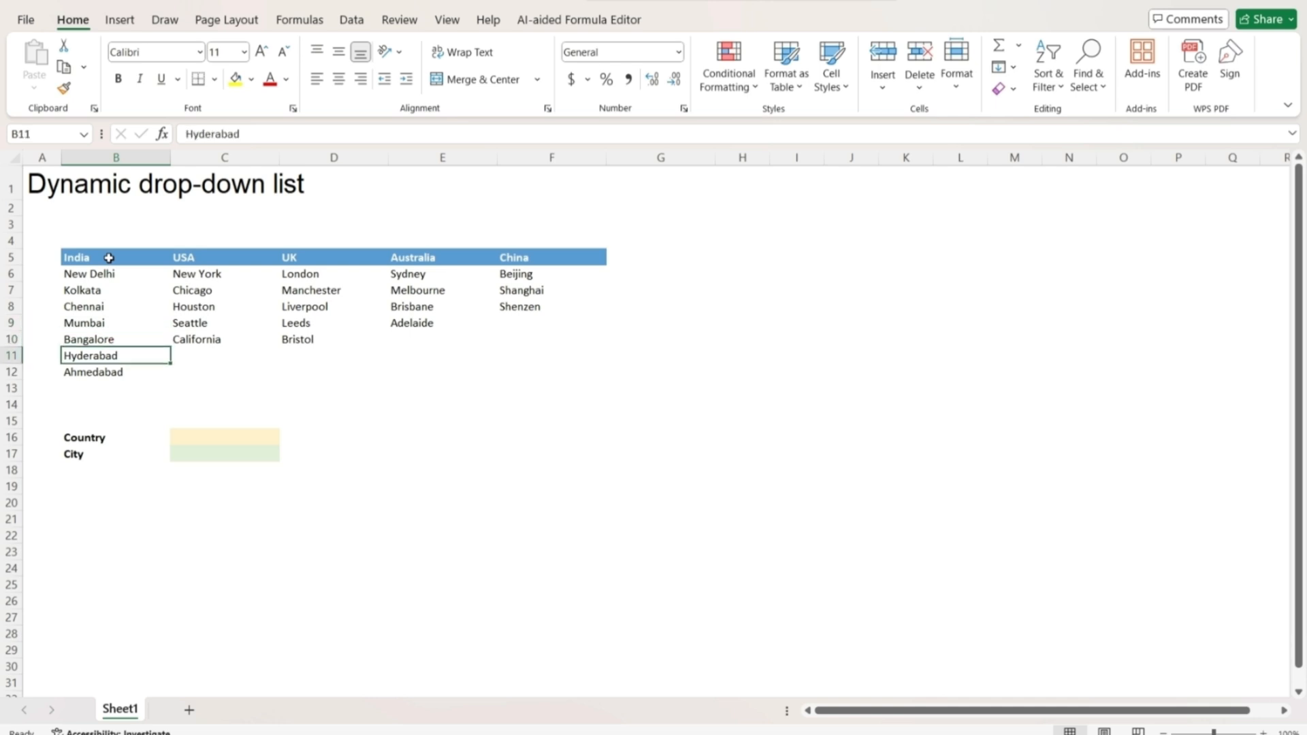
key(Down)
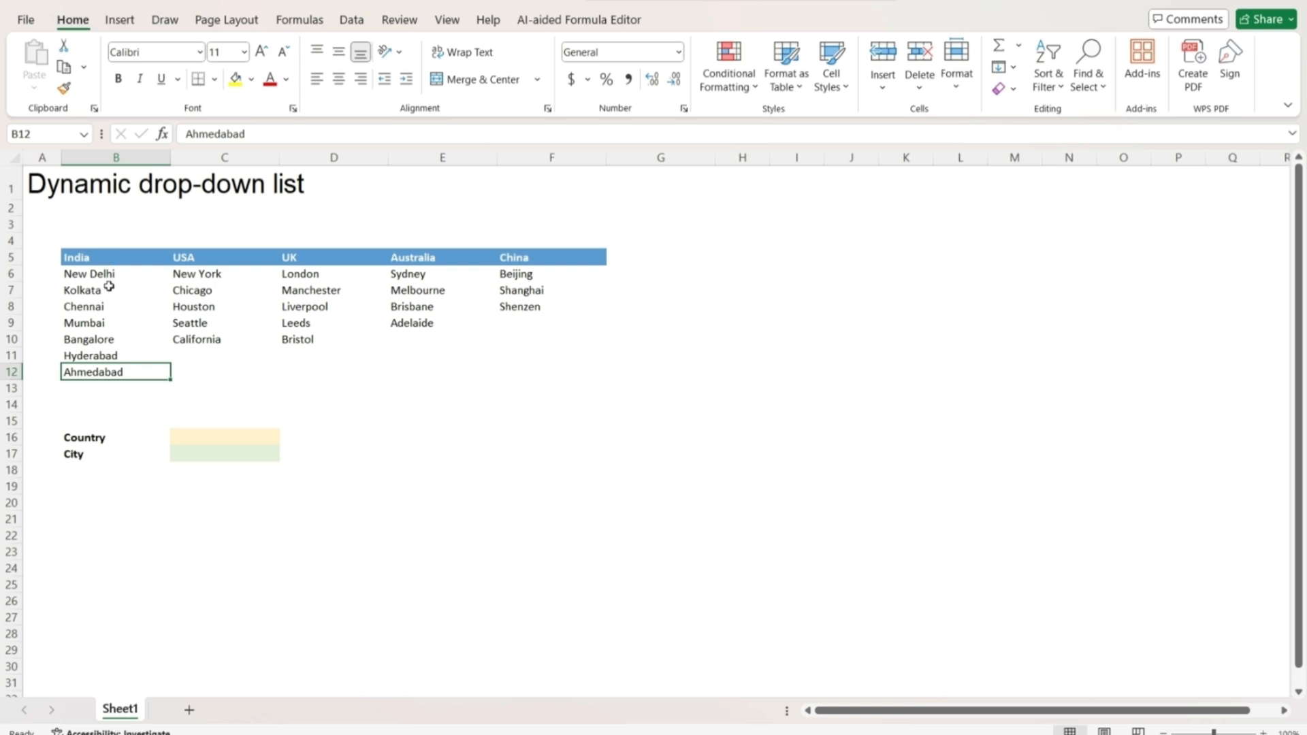
click(205, 453)
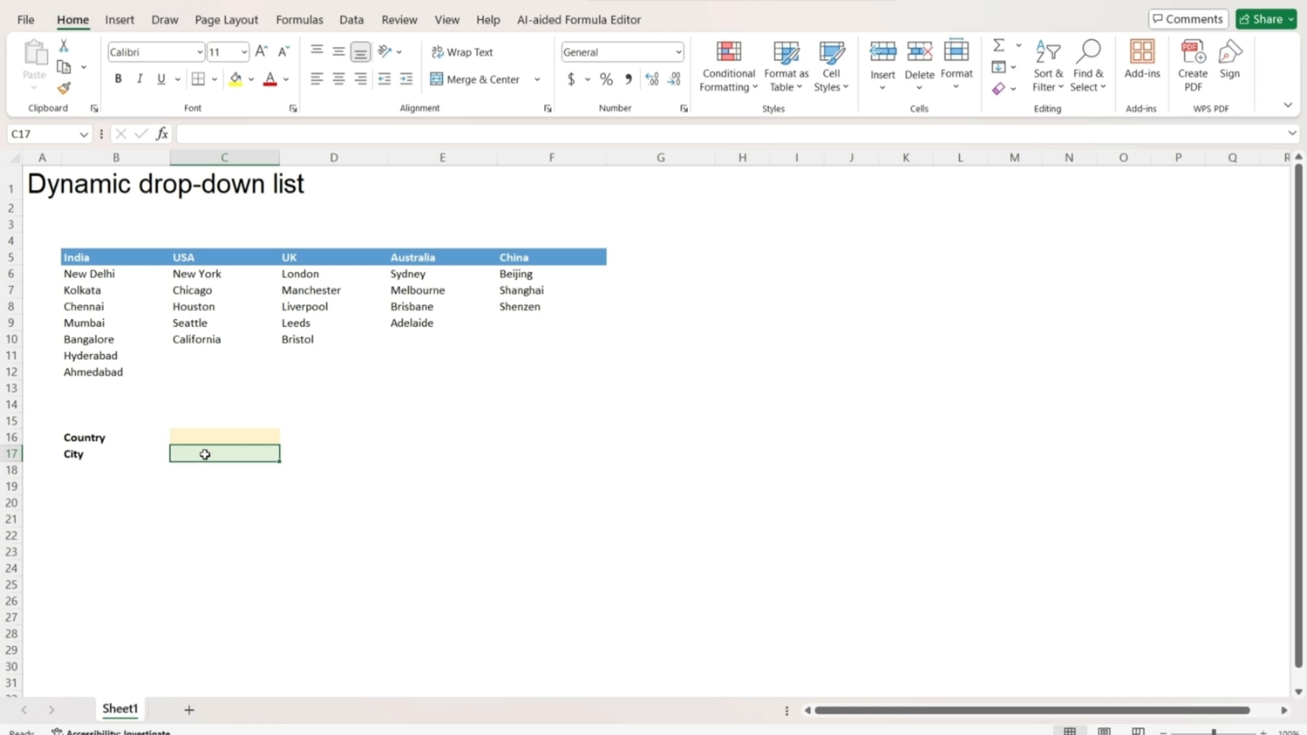
click(125, 258)
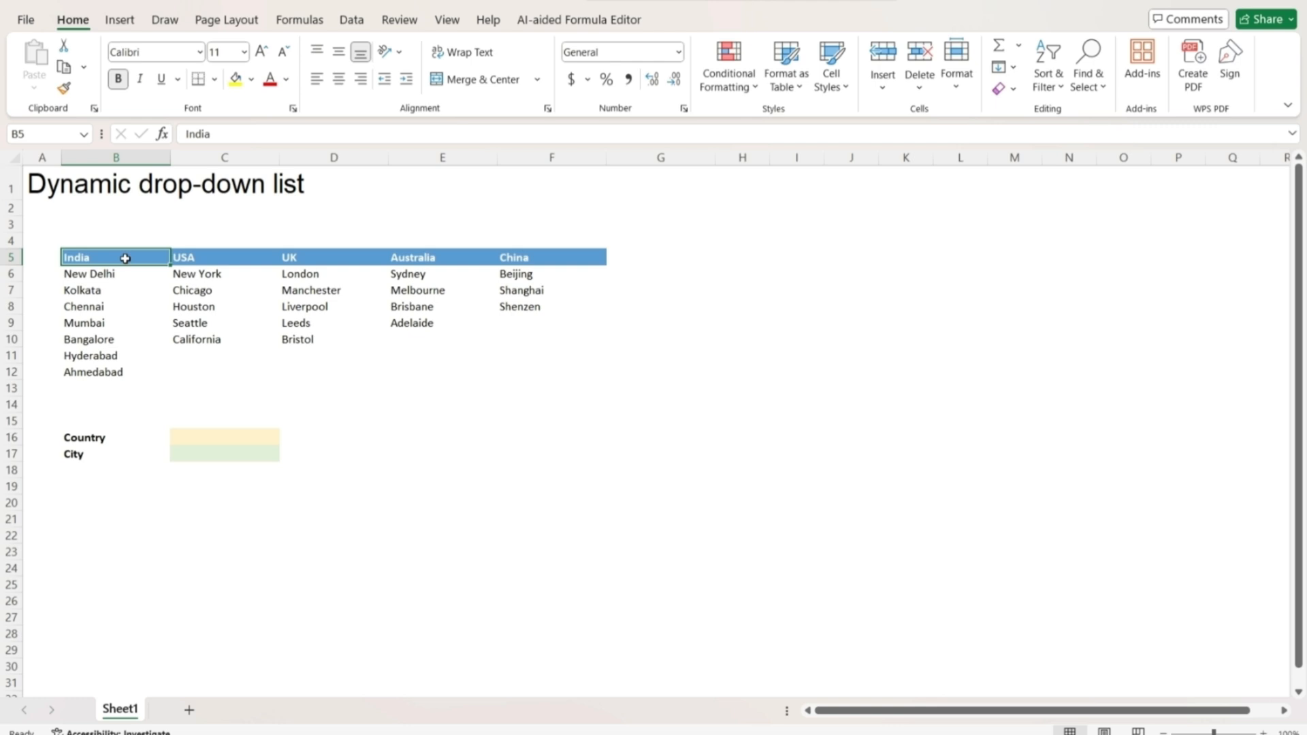
Convert the India and USA city lists into tables with header rows.
key(ctrl+shift+Down)
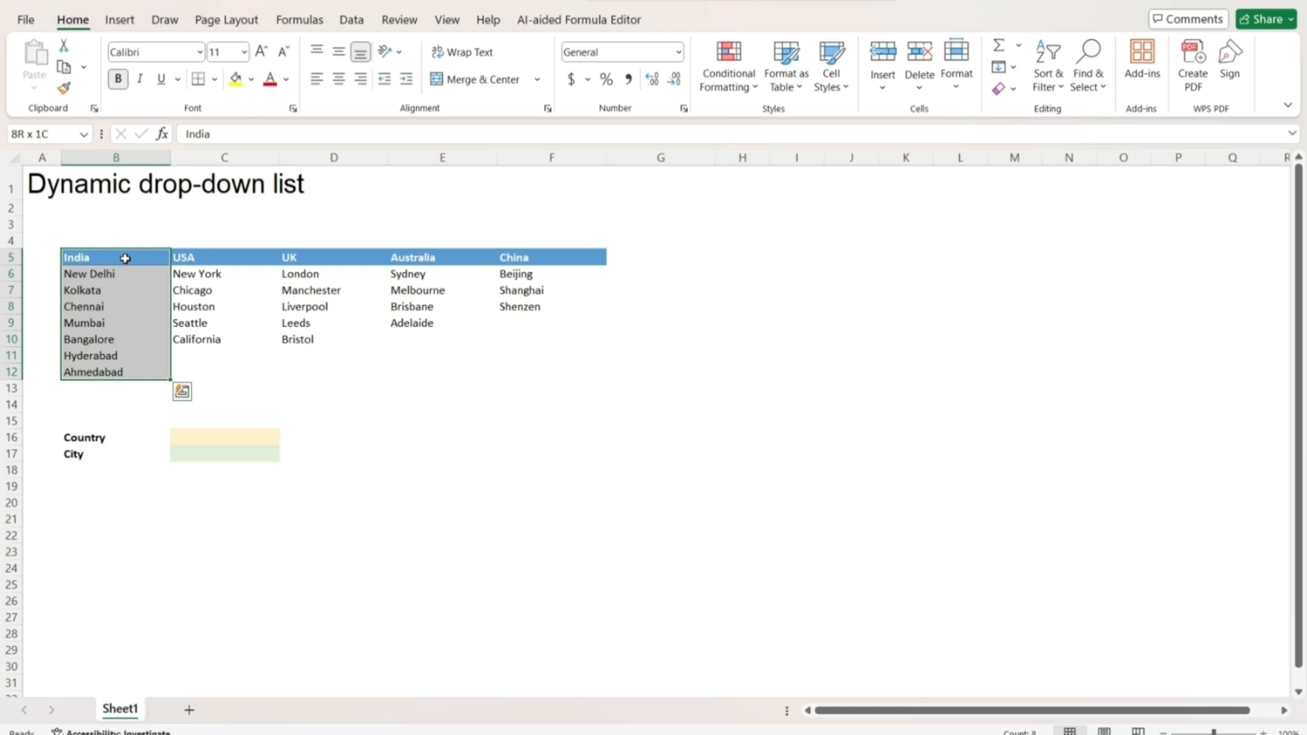
key(ctrl+t)
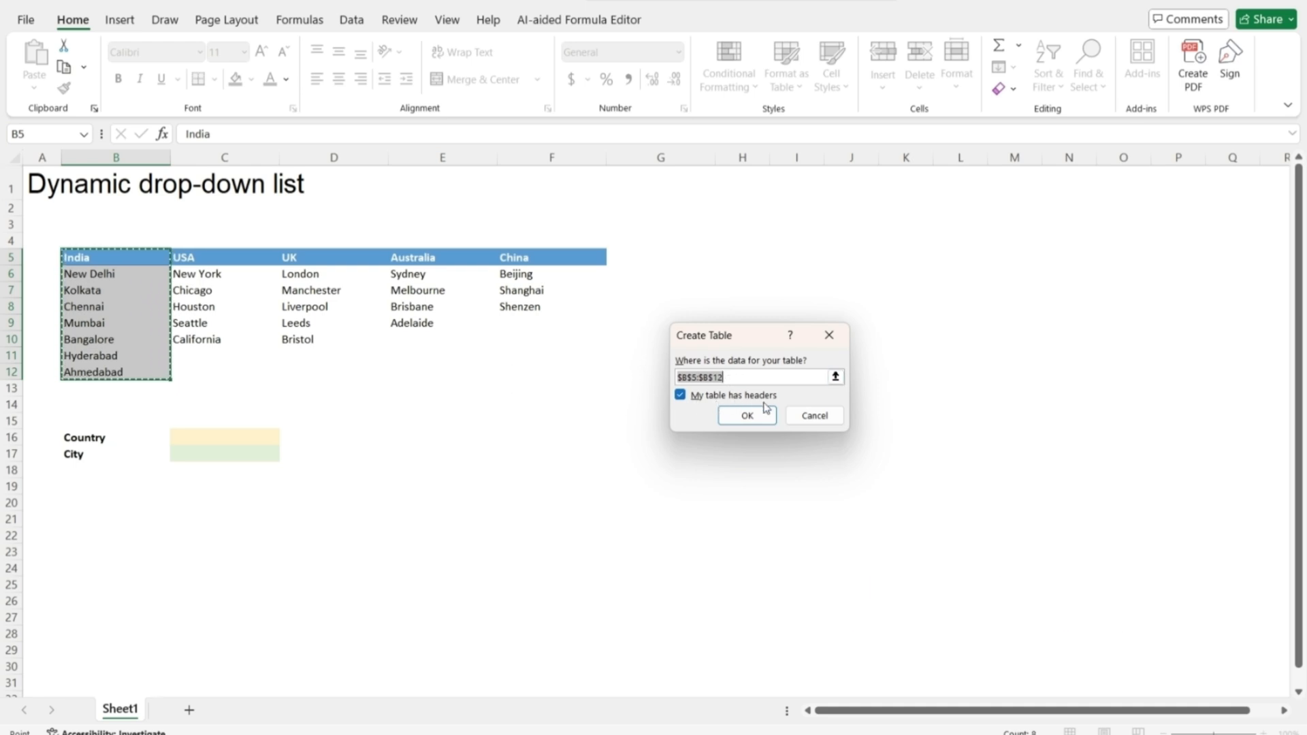
click(743, 416)
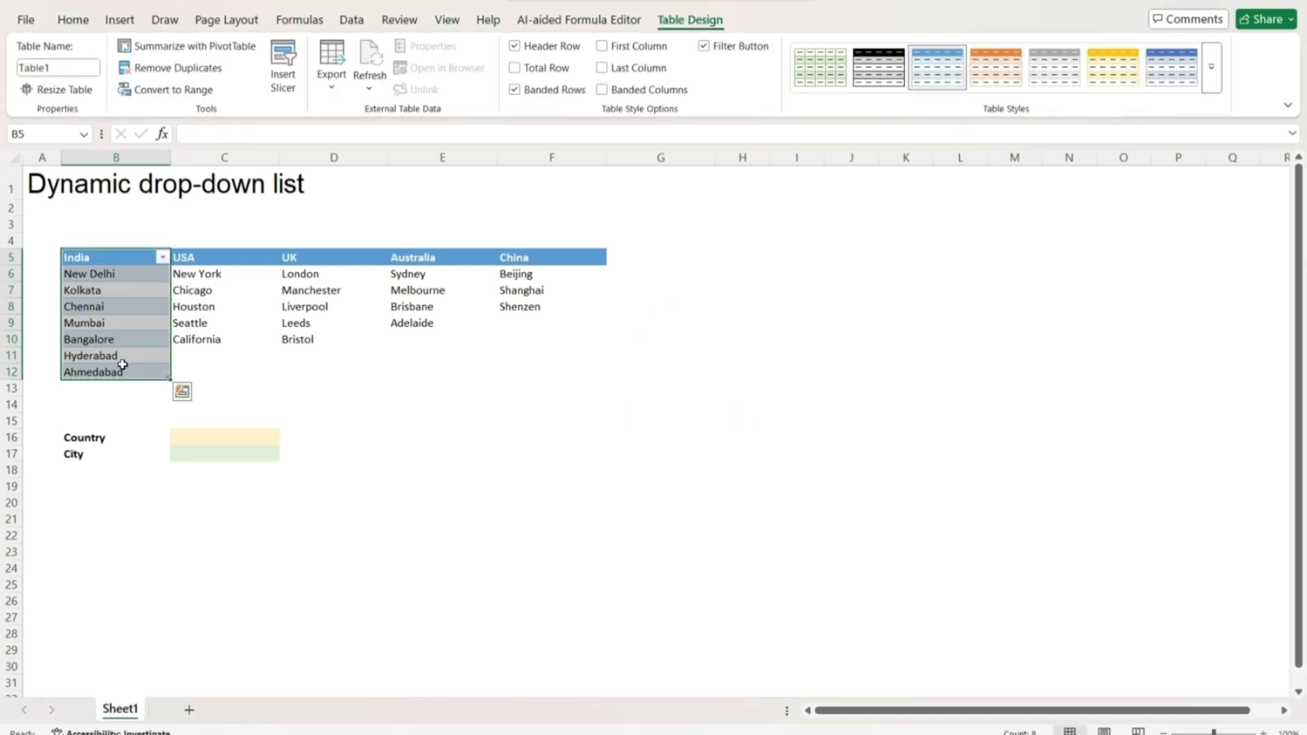
click(221, 260)
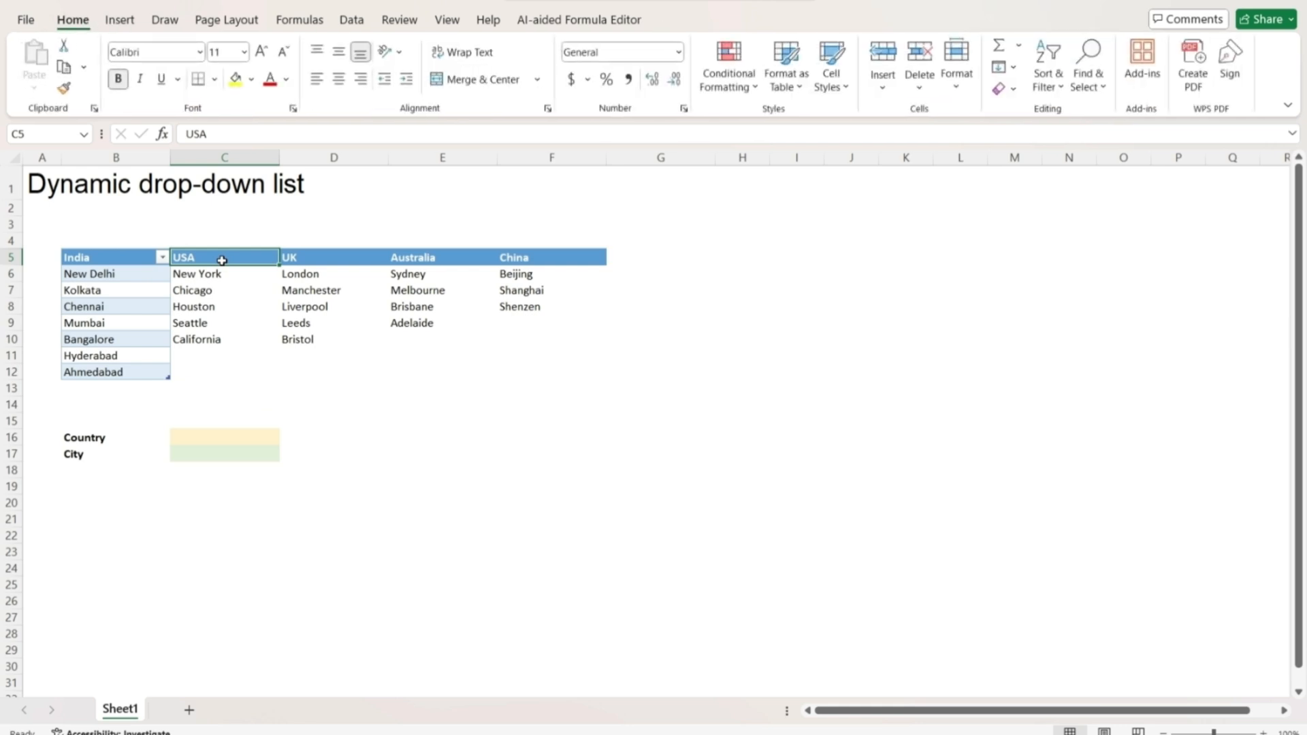
key(ctrl+shift+Down)
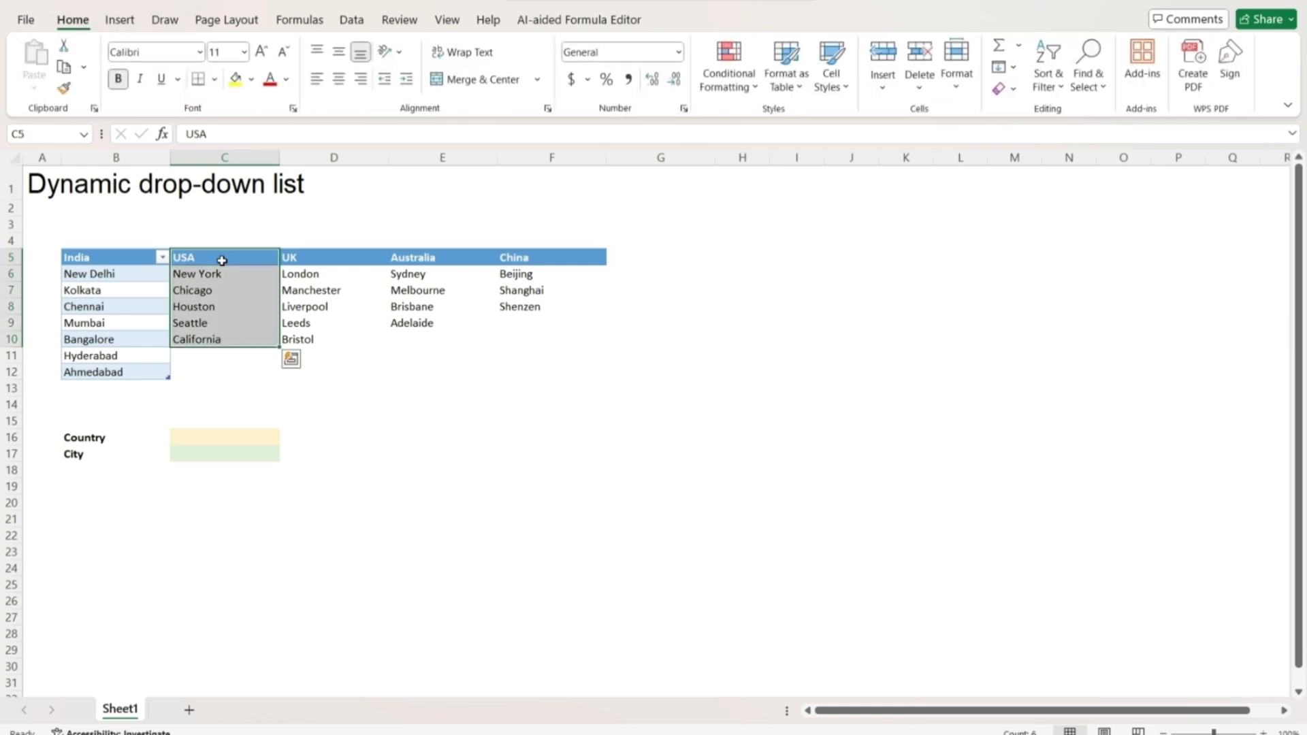
key(ctrl+t)
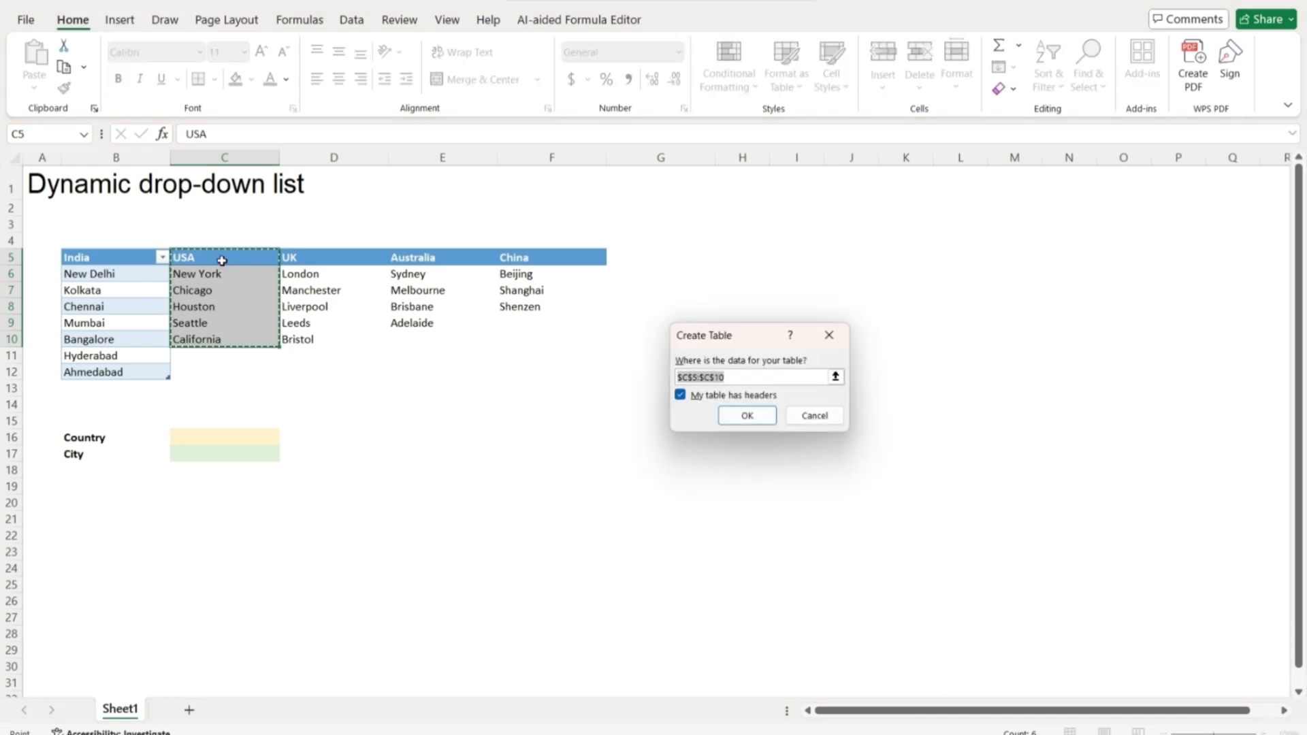
key(Return)
Convert the UK, Australia and China city lists into tables with header rows.
key(Right)
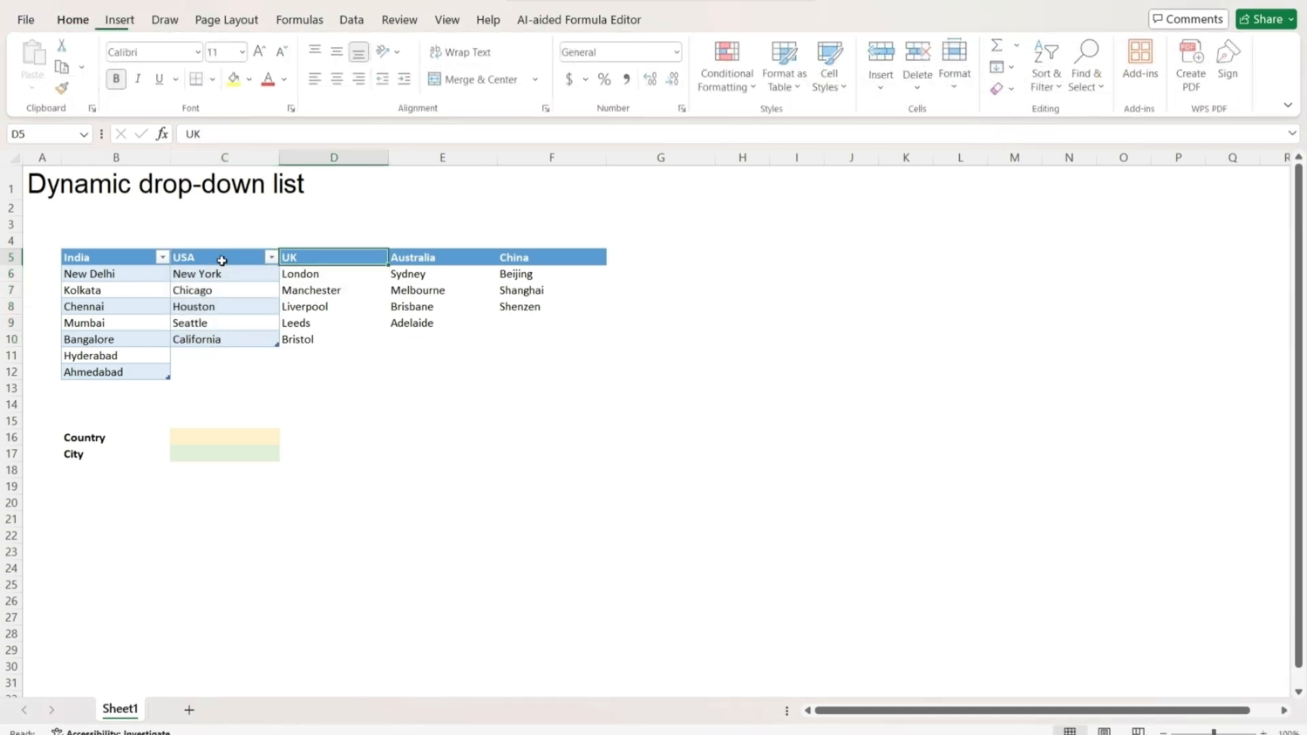
key(ctrl+shift+Down)
key(ctrl+t)
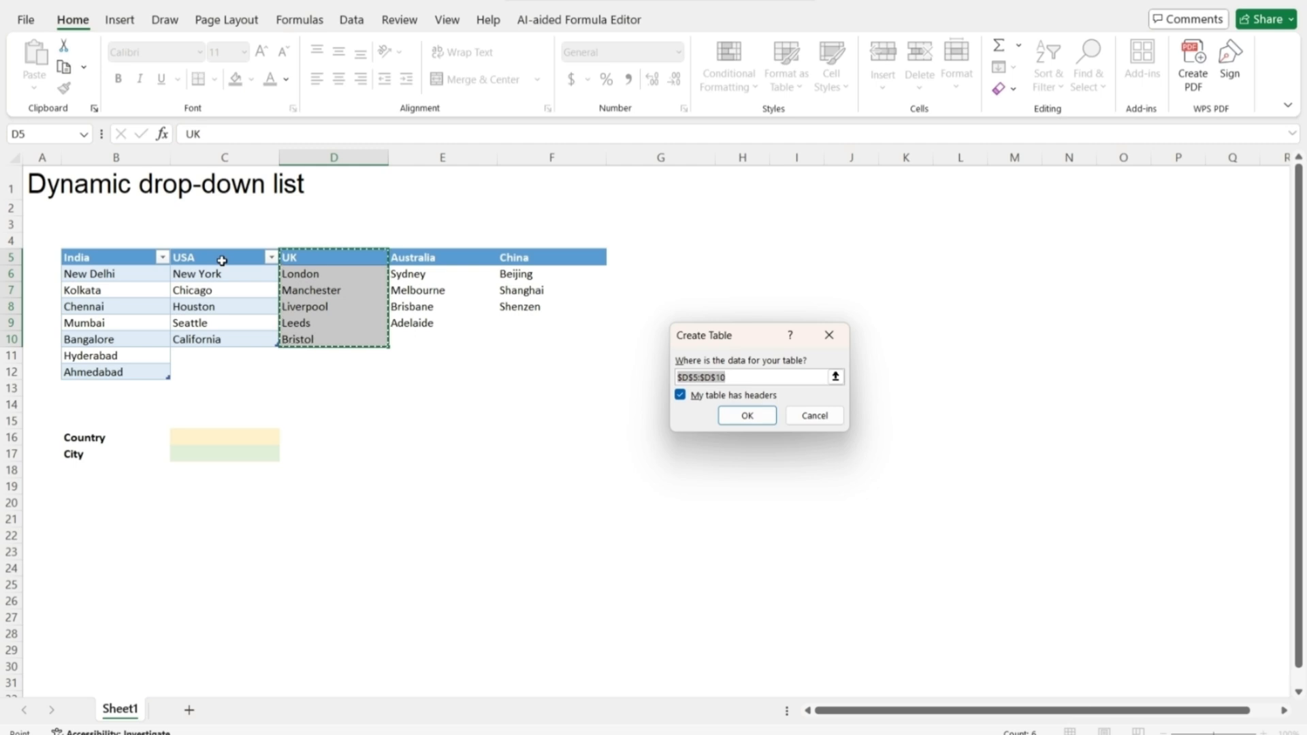
key(Return)
key(Right)
key(ctrl+shift+Down)
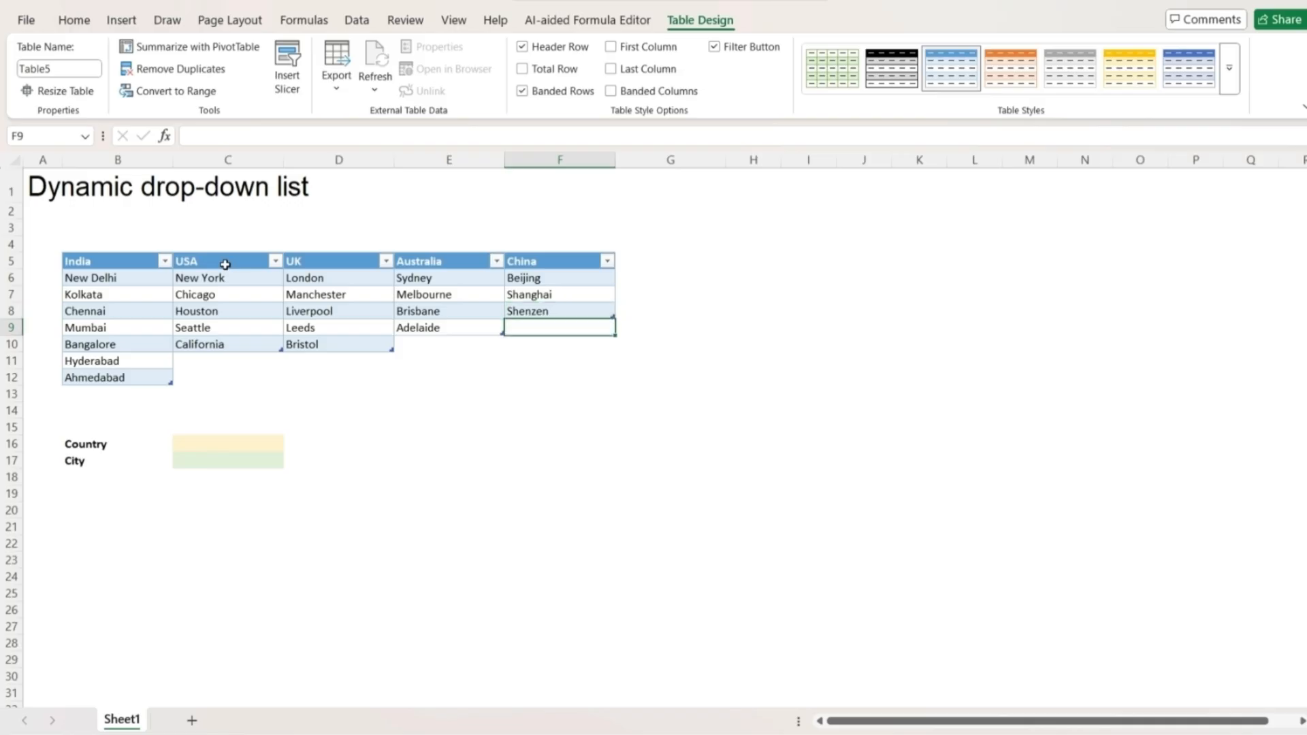
key(Down)
key(Down)
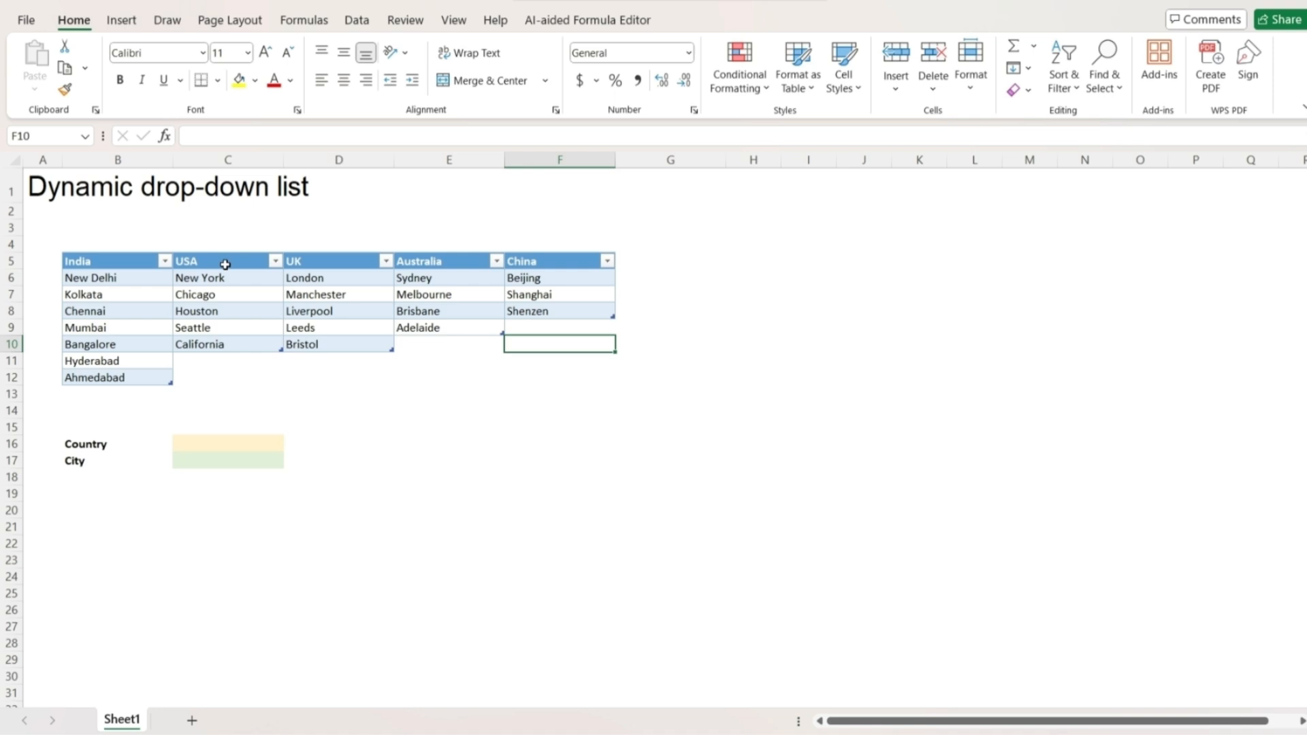
key(Left)
key(Left)
key(Left)
key(Left)
Rename the India city table to India in Table Design.
key(Up)
key(Up)
key(Up)
key(Up)
key(Up)
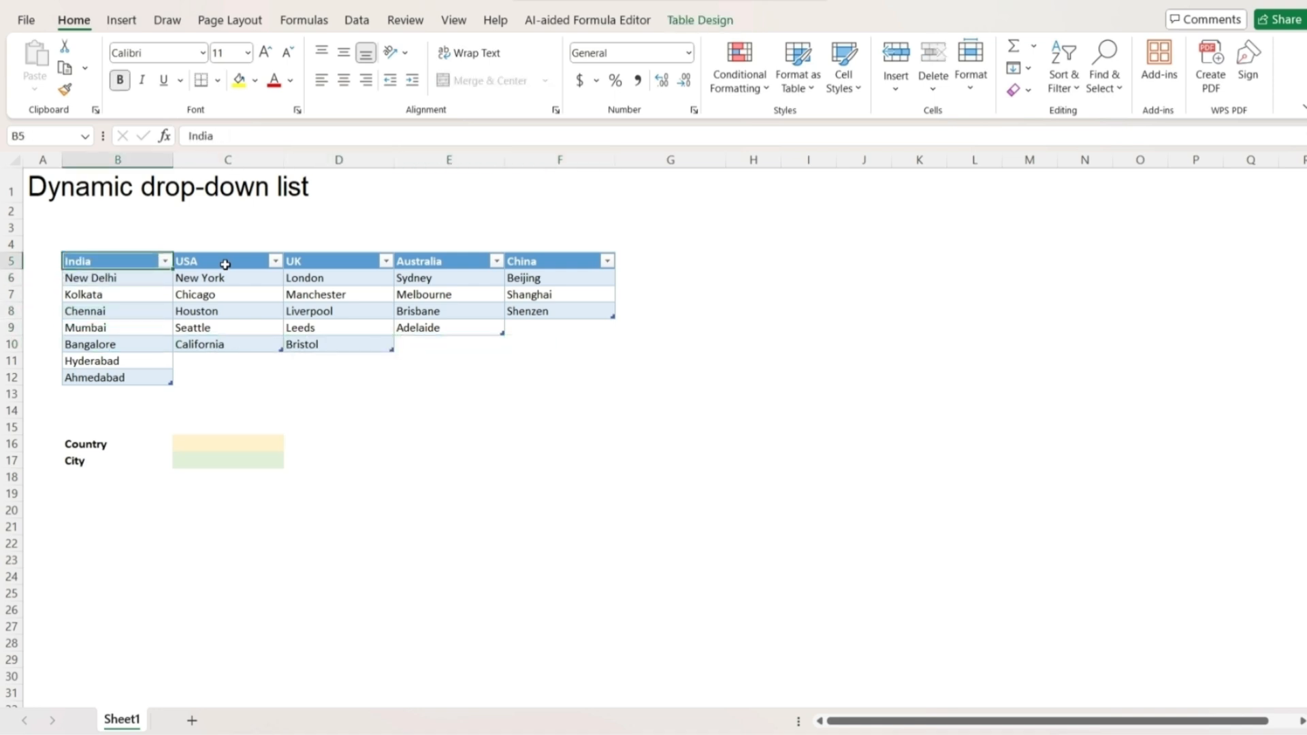
click(703, 21)
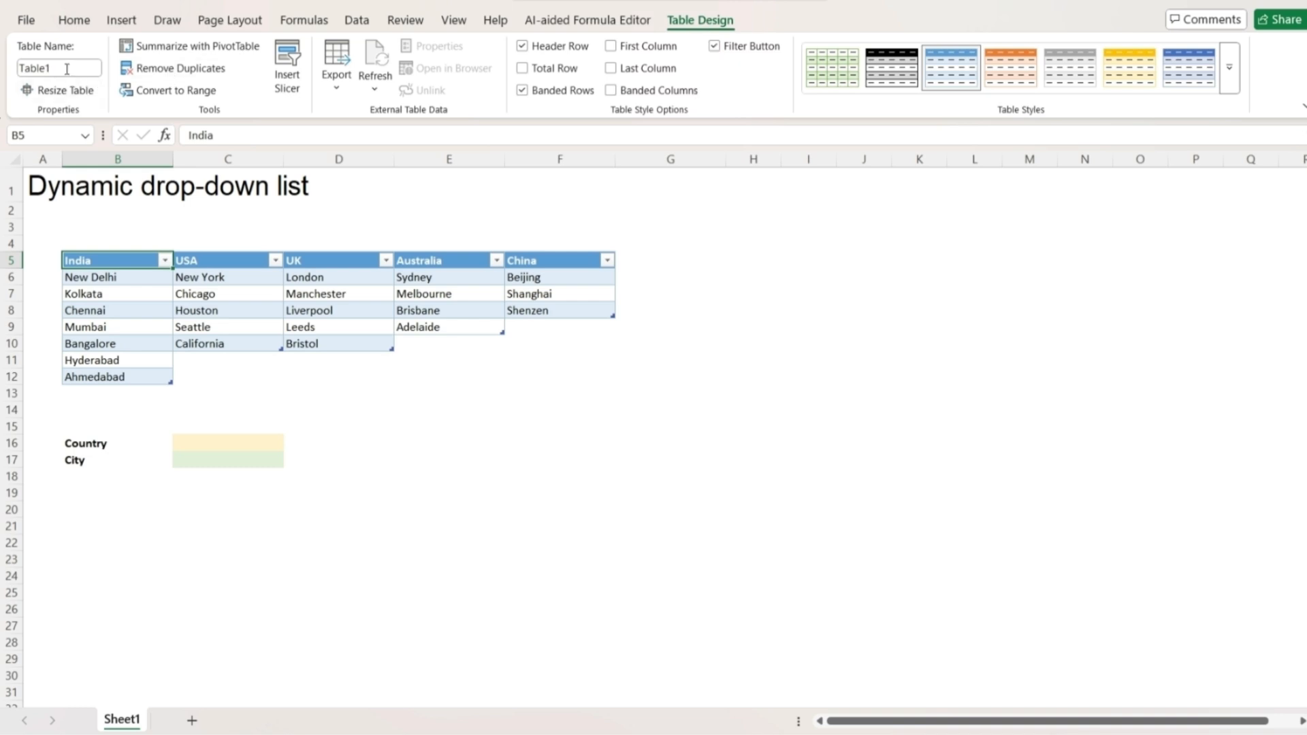
click(63, 67)
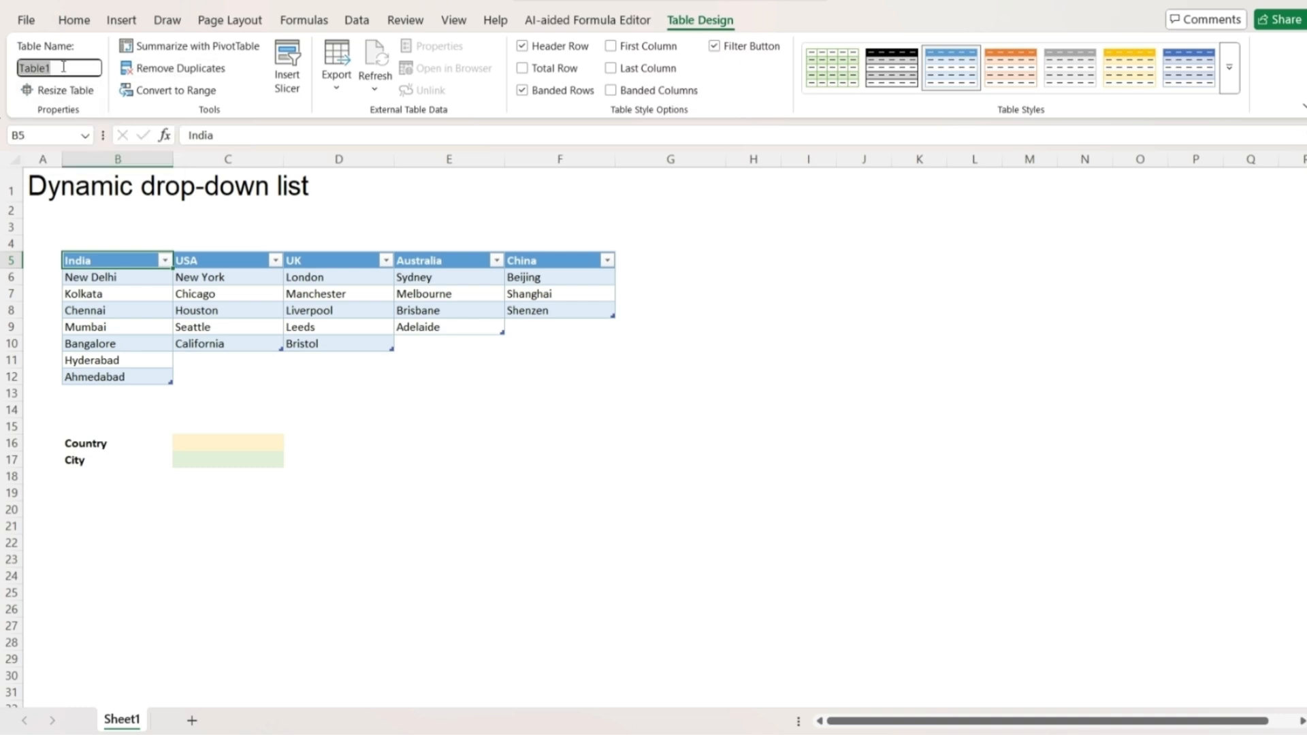
text(India)
key(Return)
Name the next two tables USA and UK.
click(219, 262)
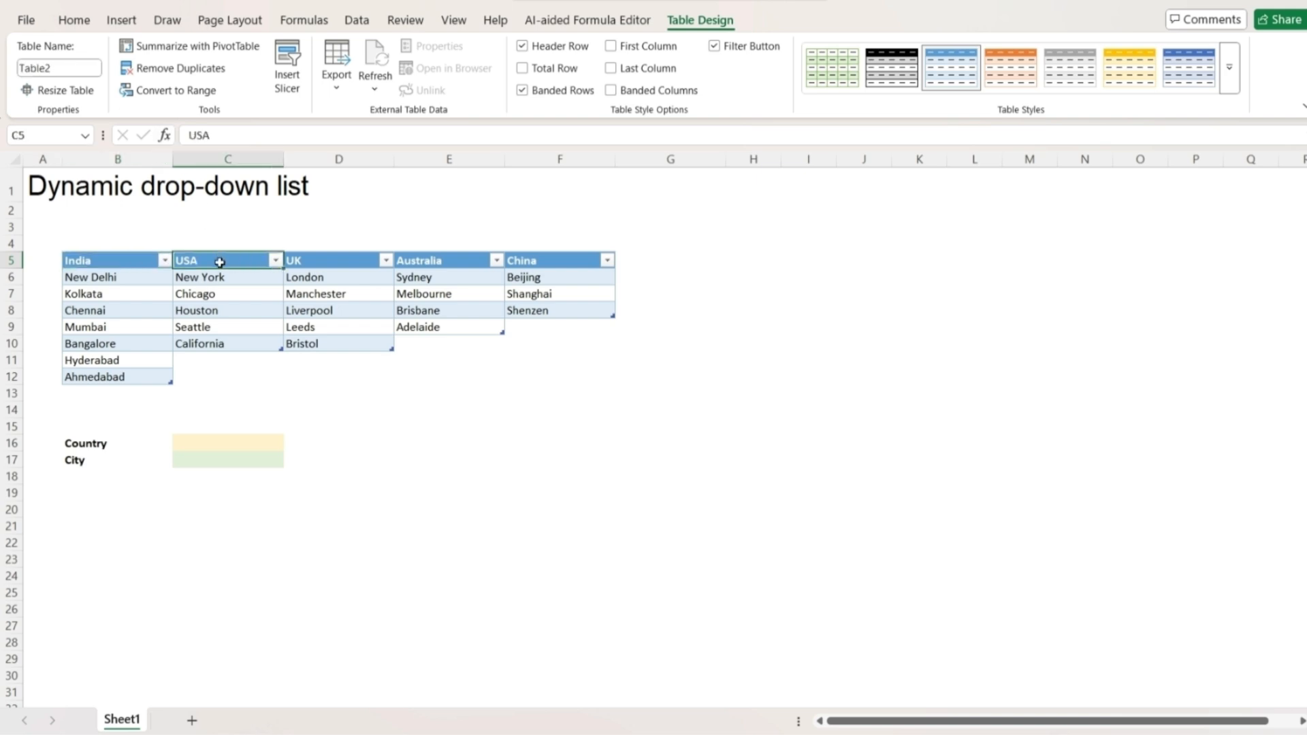
click(82, 69)
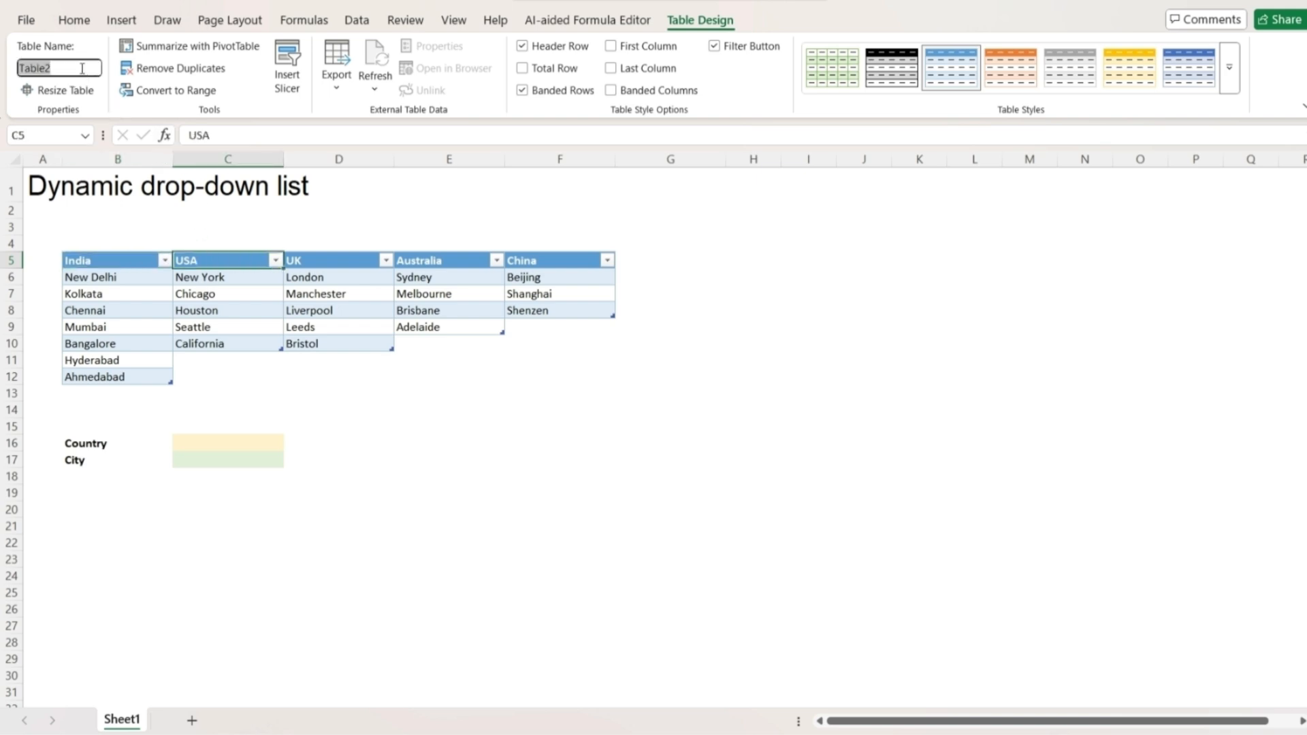
text(USA)
key(Return)
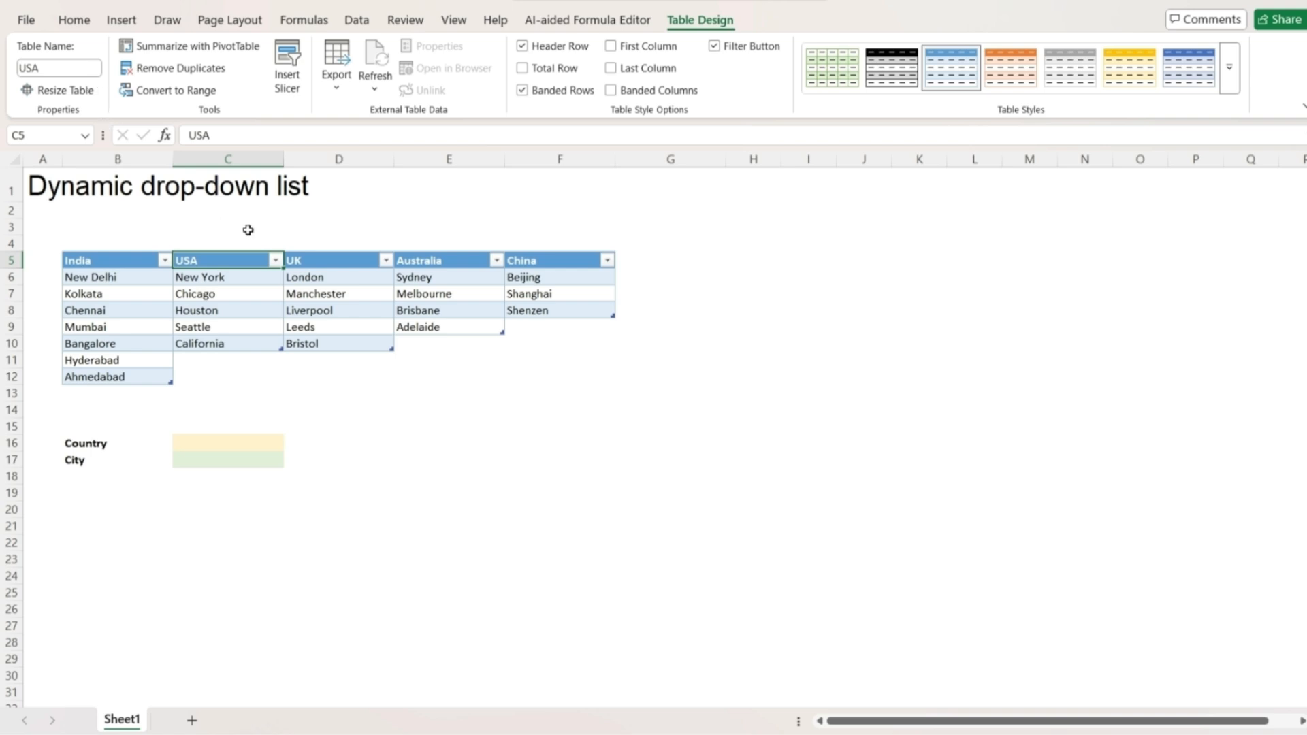
click(331, 262)
click(69, 64)
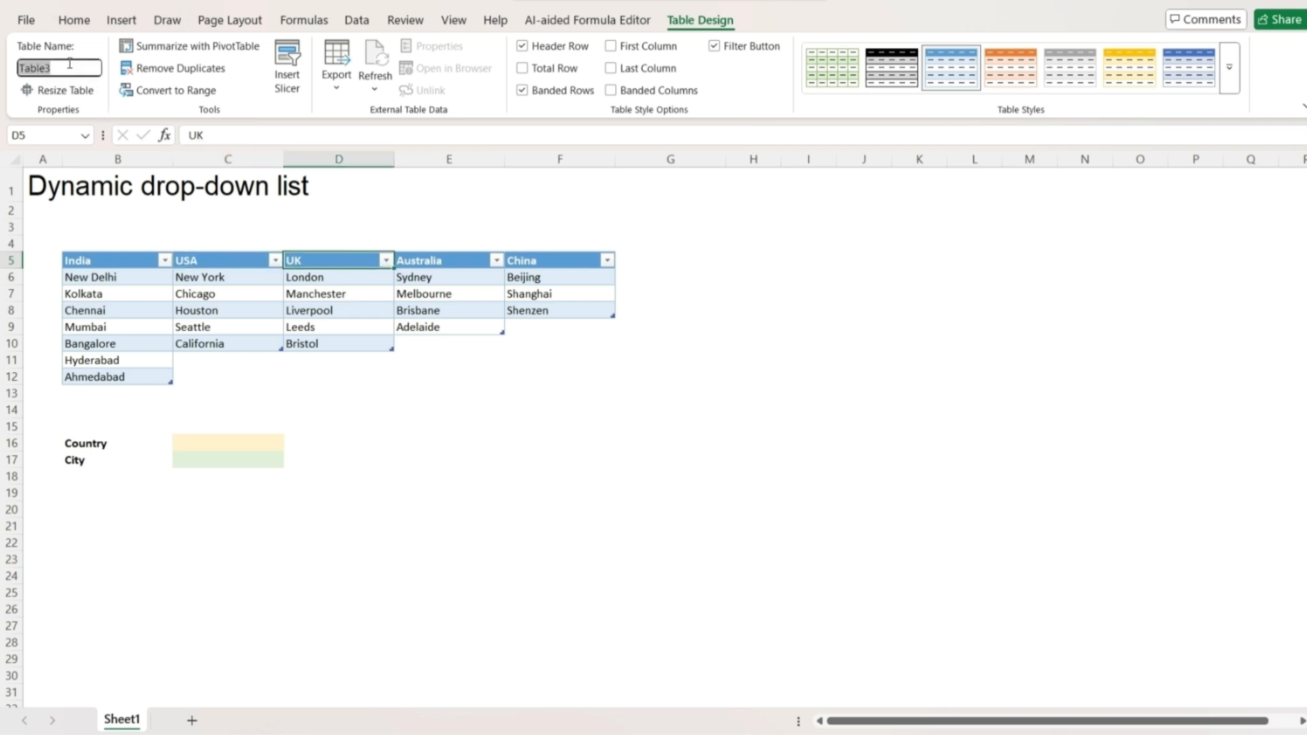
text(UK)
key(Return)
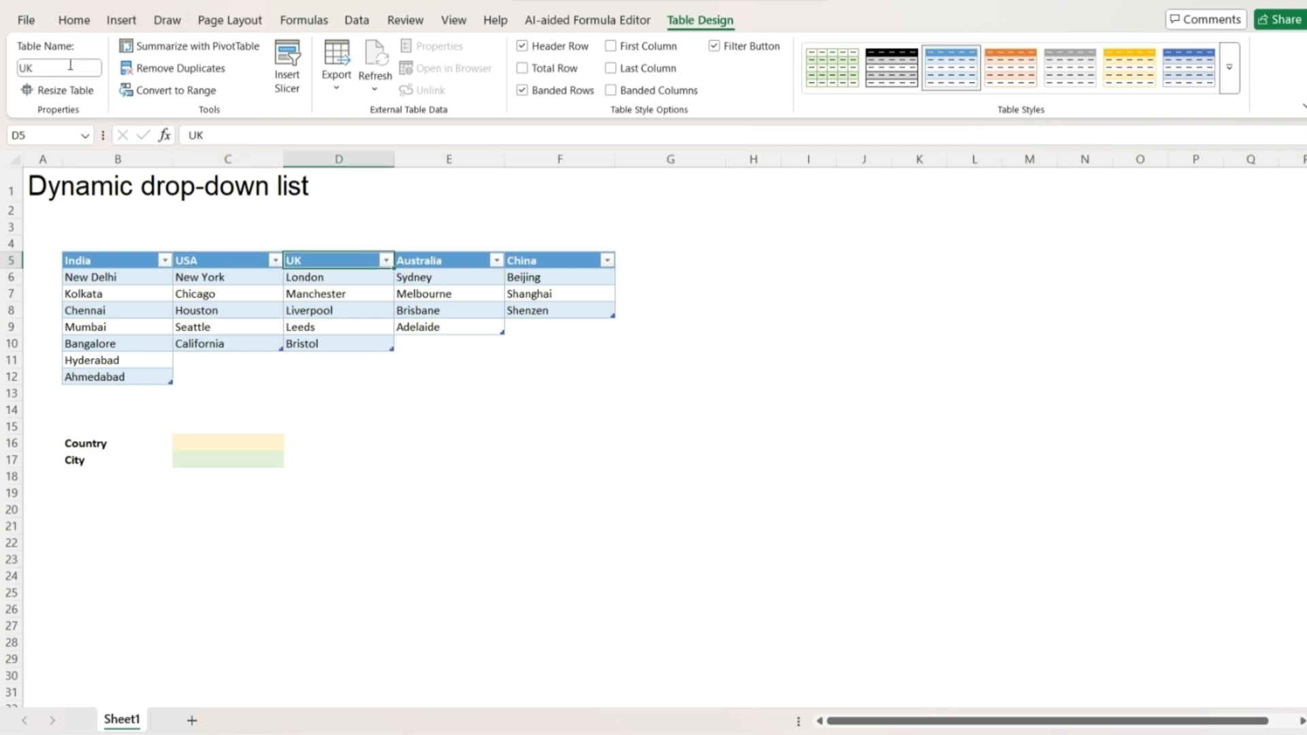
Name the last two tables Australia and China.
click(416, 259)
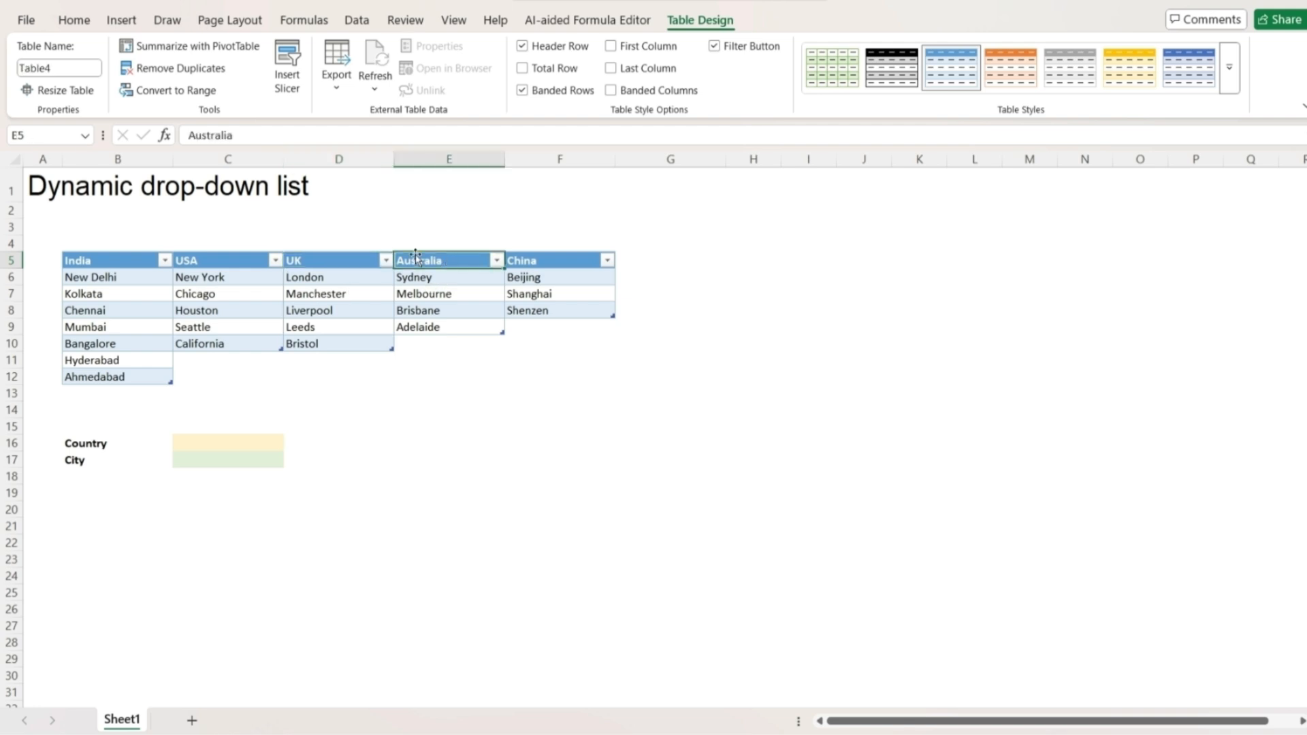
click(84, 69)
text(Aus)
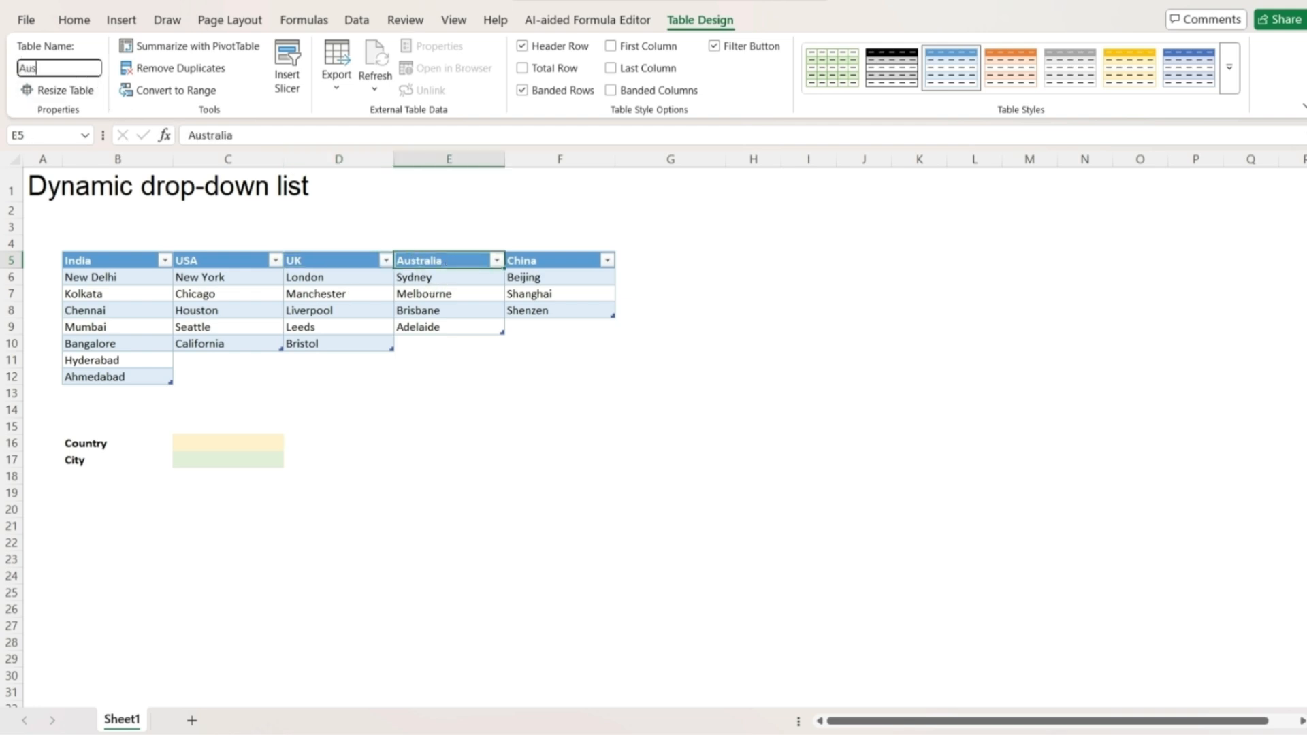
text(tralia)
key(Return)
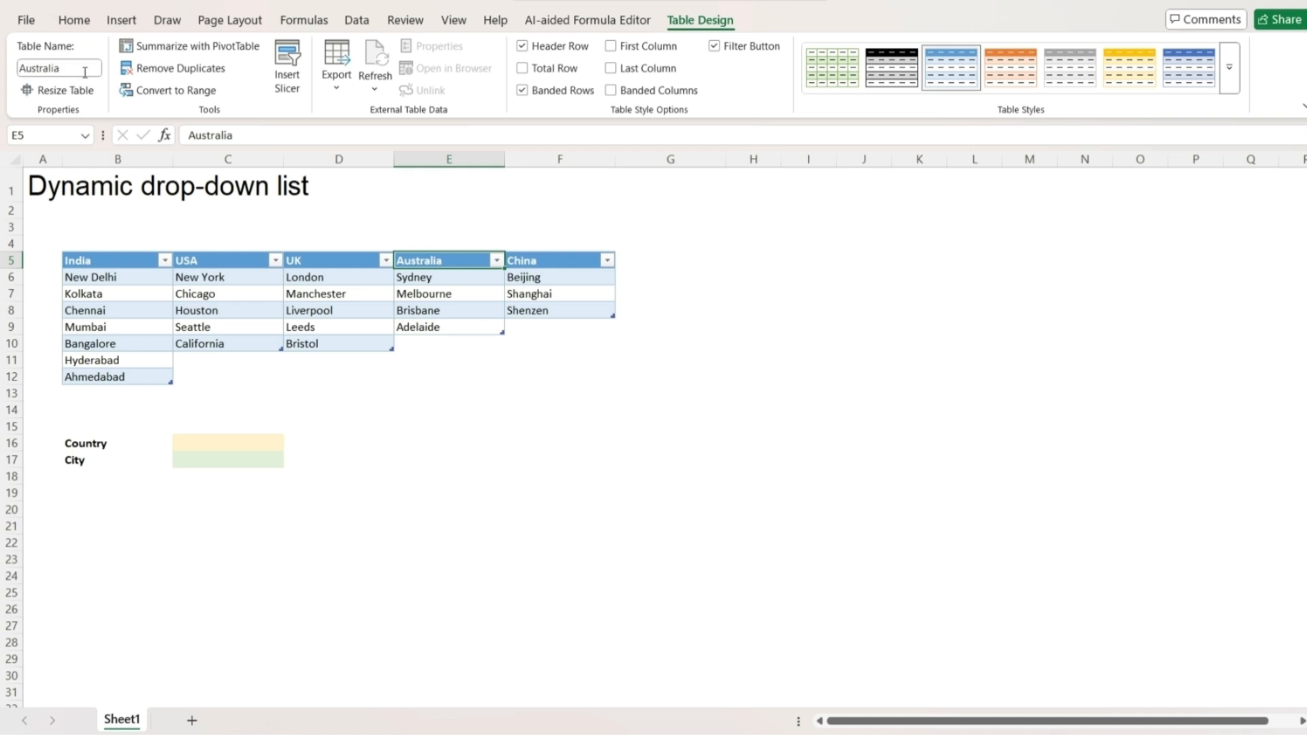
click(561, 262)
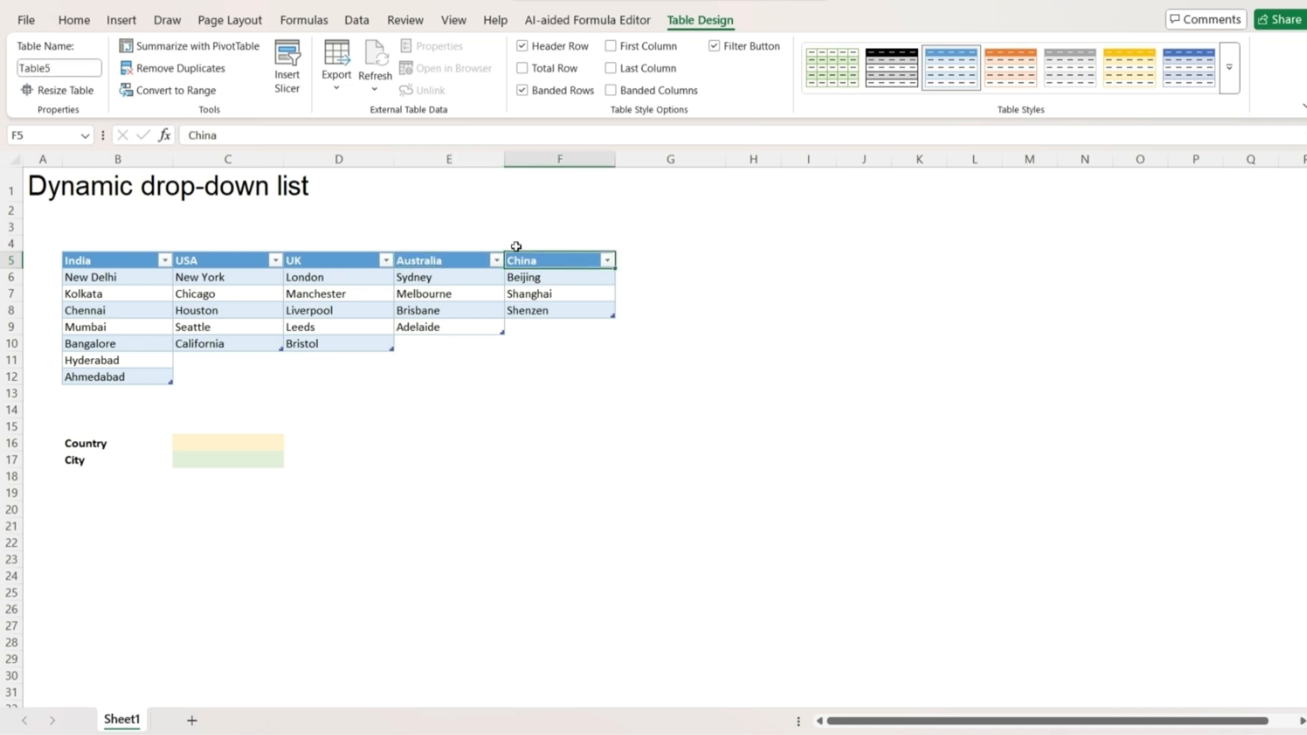
click(93, 66)
text(Chin)
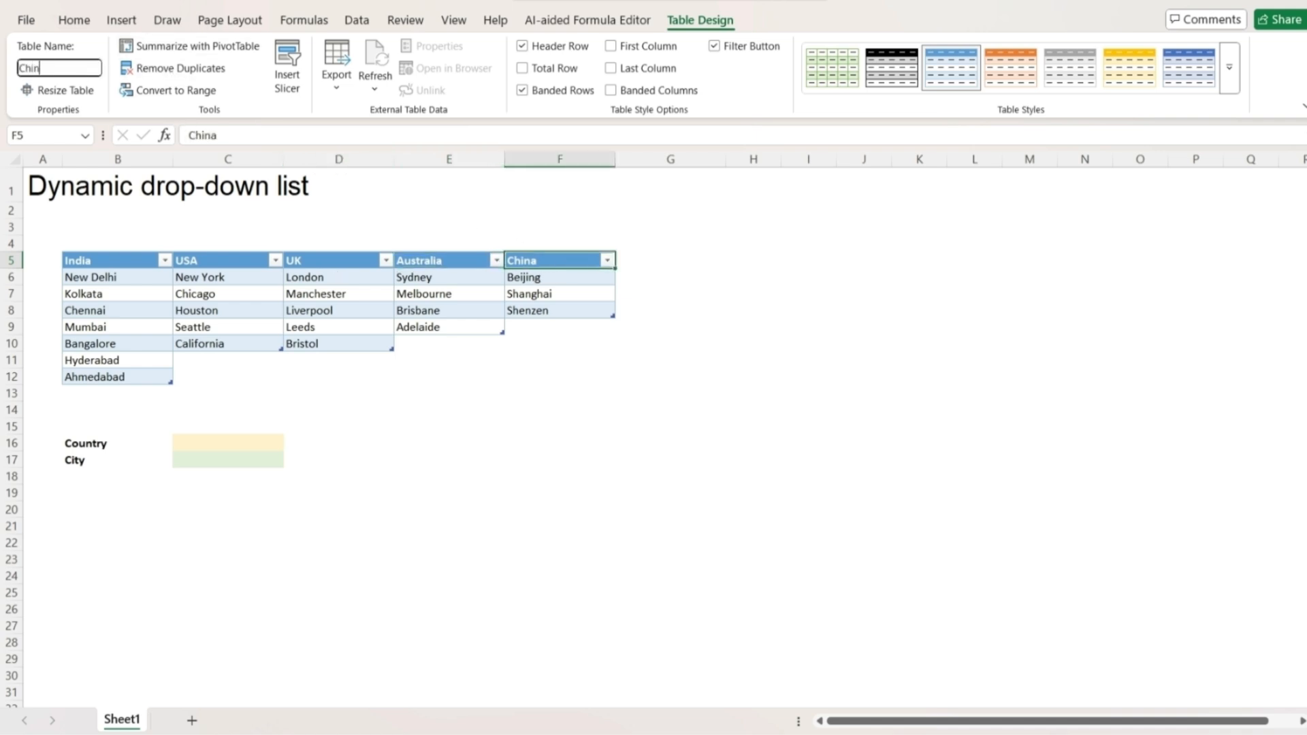
text(a)
key(Return)
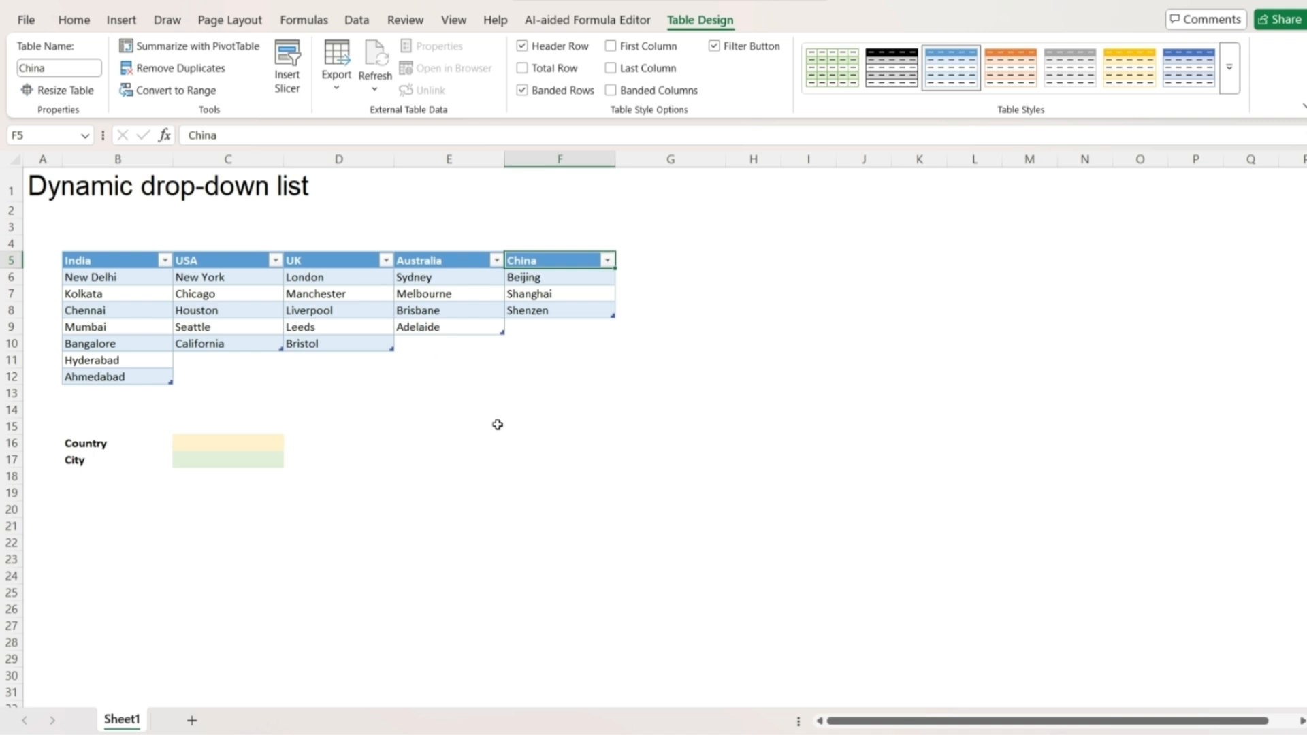
click(496, 426)
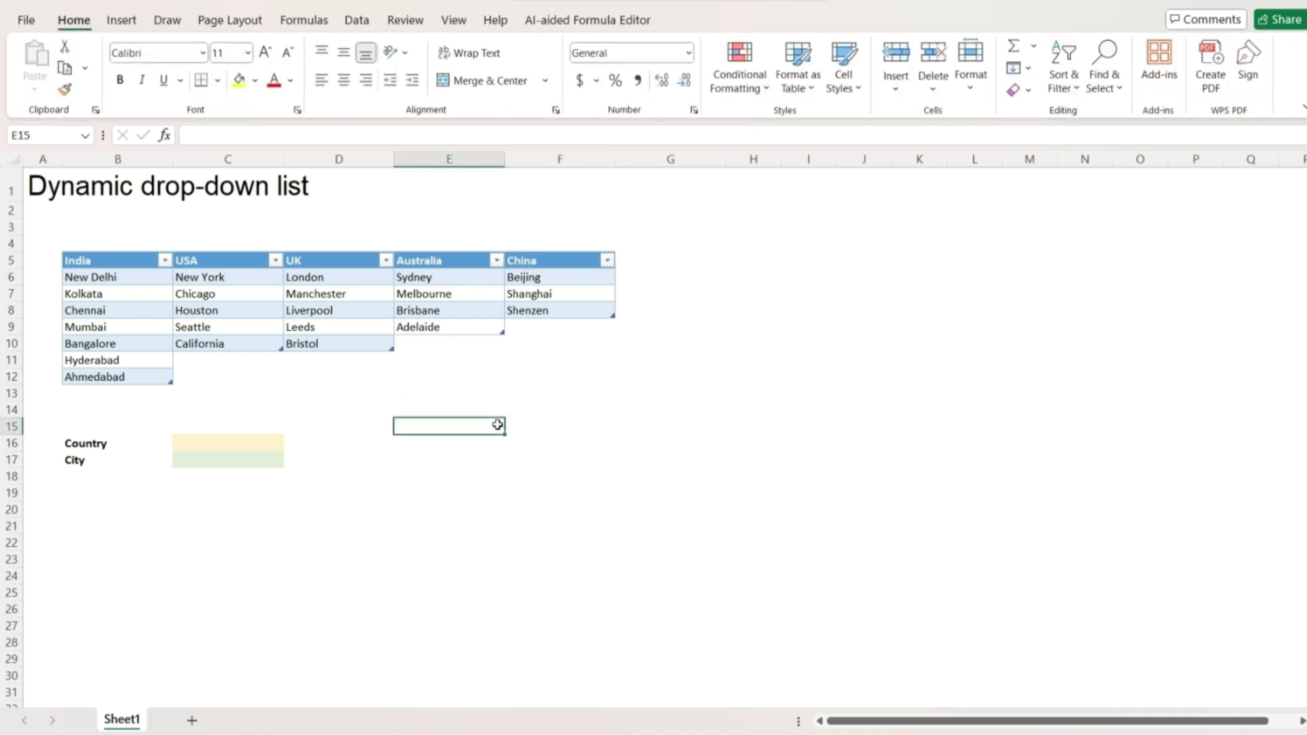
Give C16 list data validation with source =$B$5:$F$5, the five country headers.
click(245, 441)
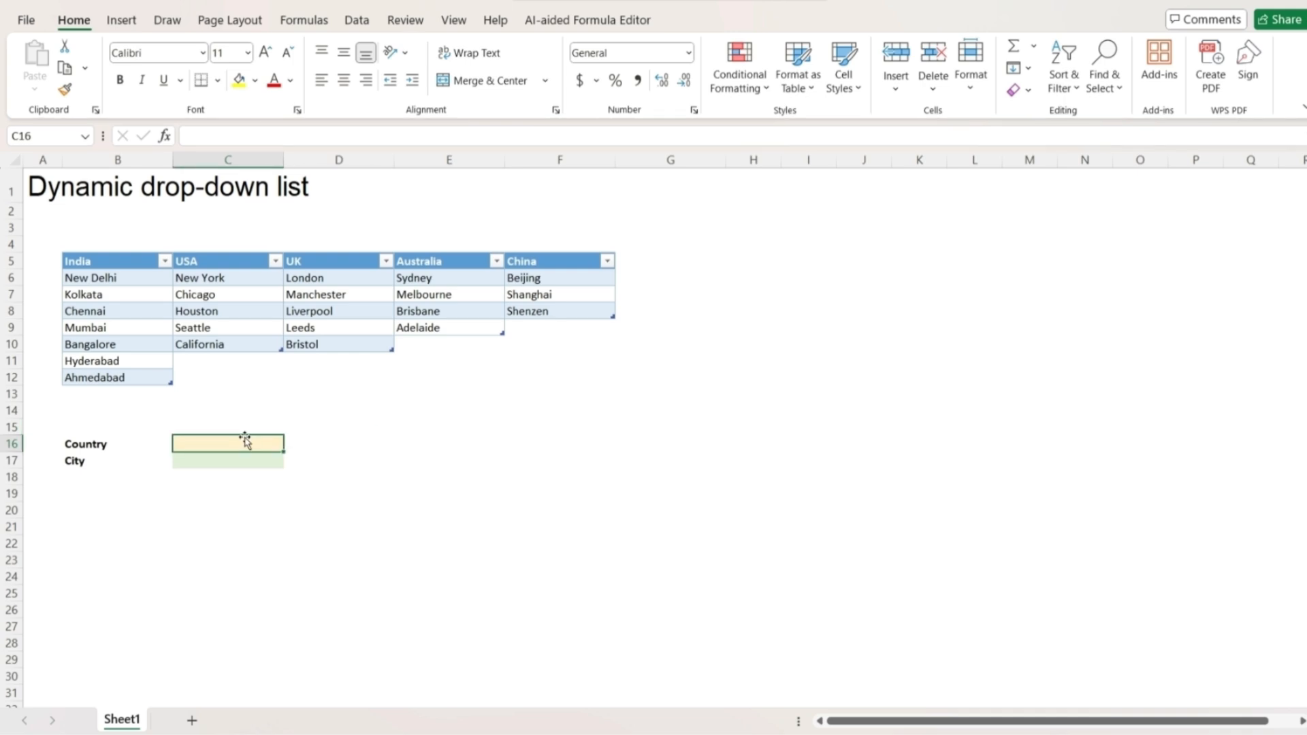
click(356, 20)
click(868, 79)
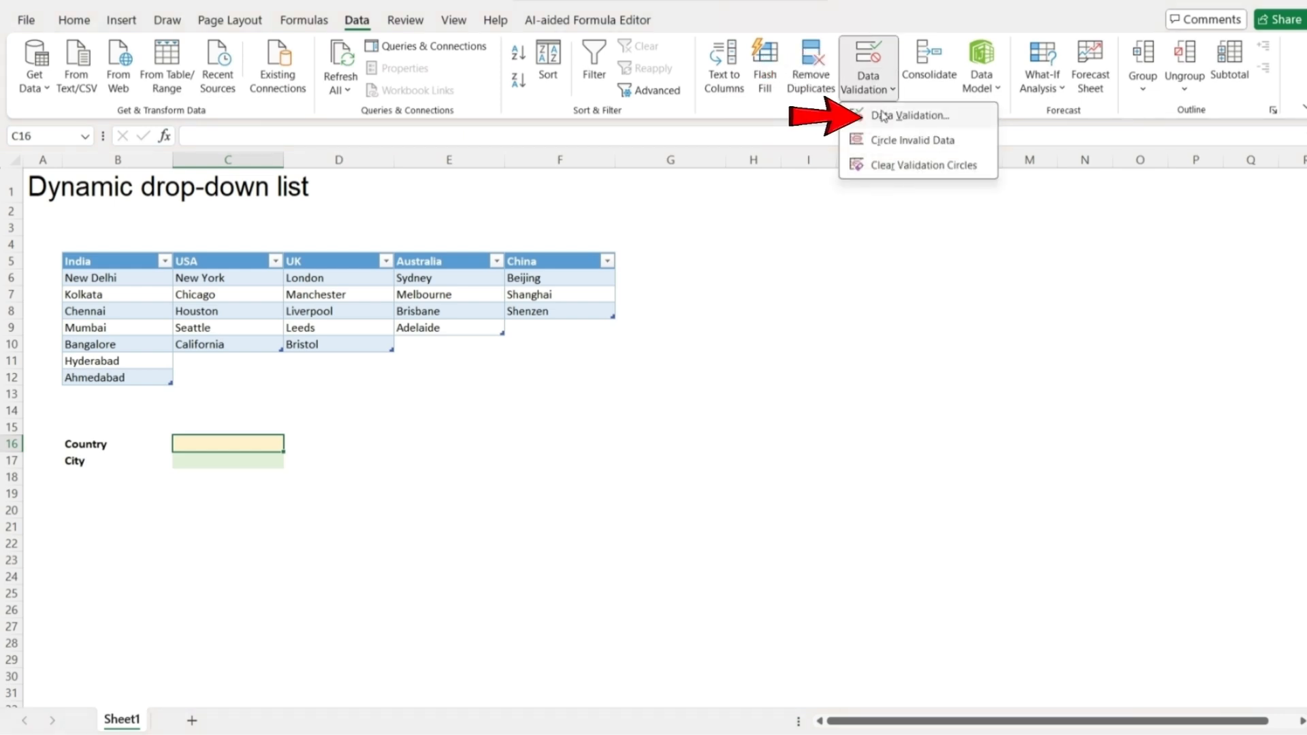
click(882, 115)
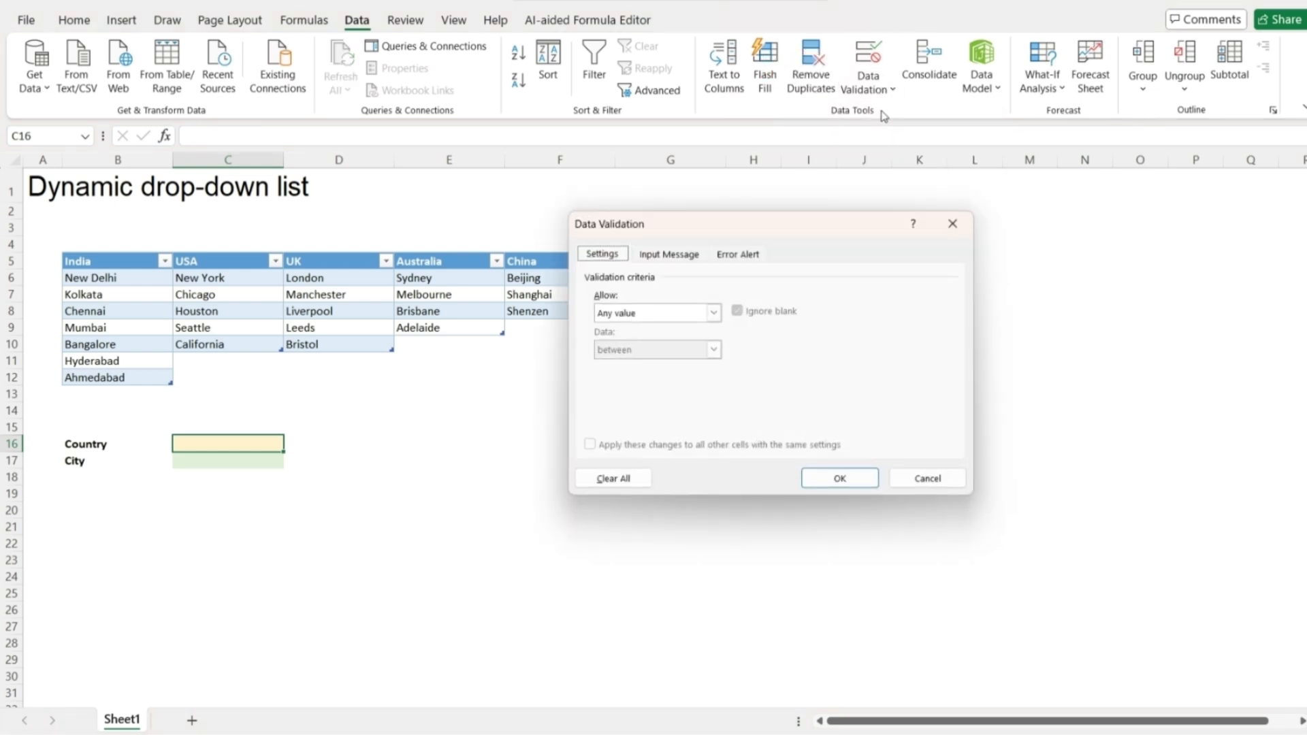
click(657, 313)
click(631, 363)
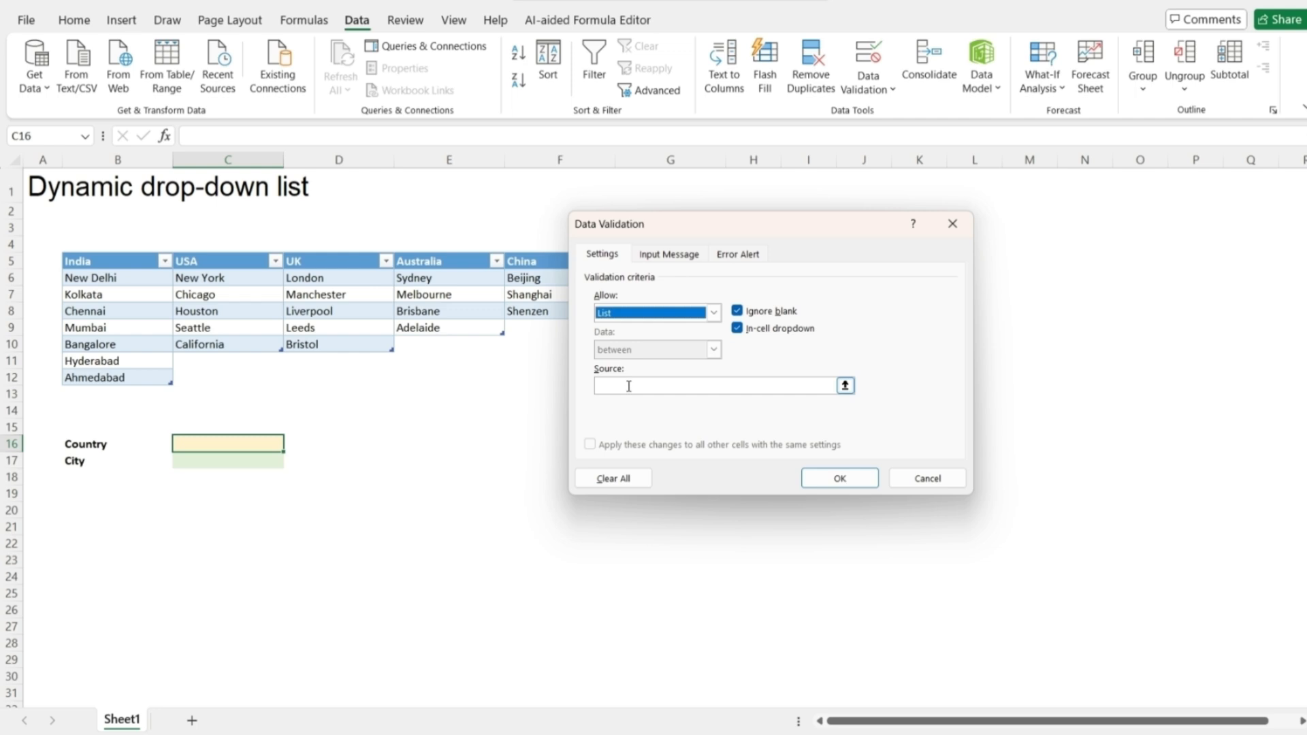
click(627, 387)
drag(132, 261, 538, 261)
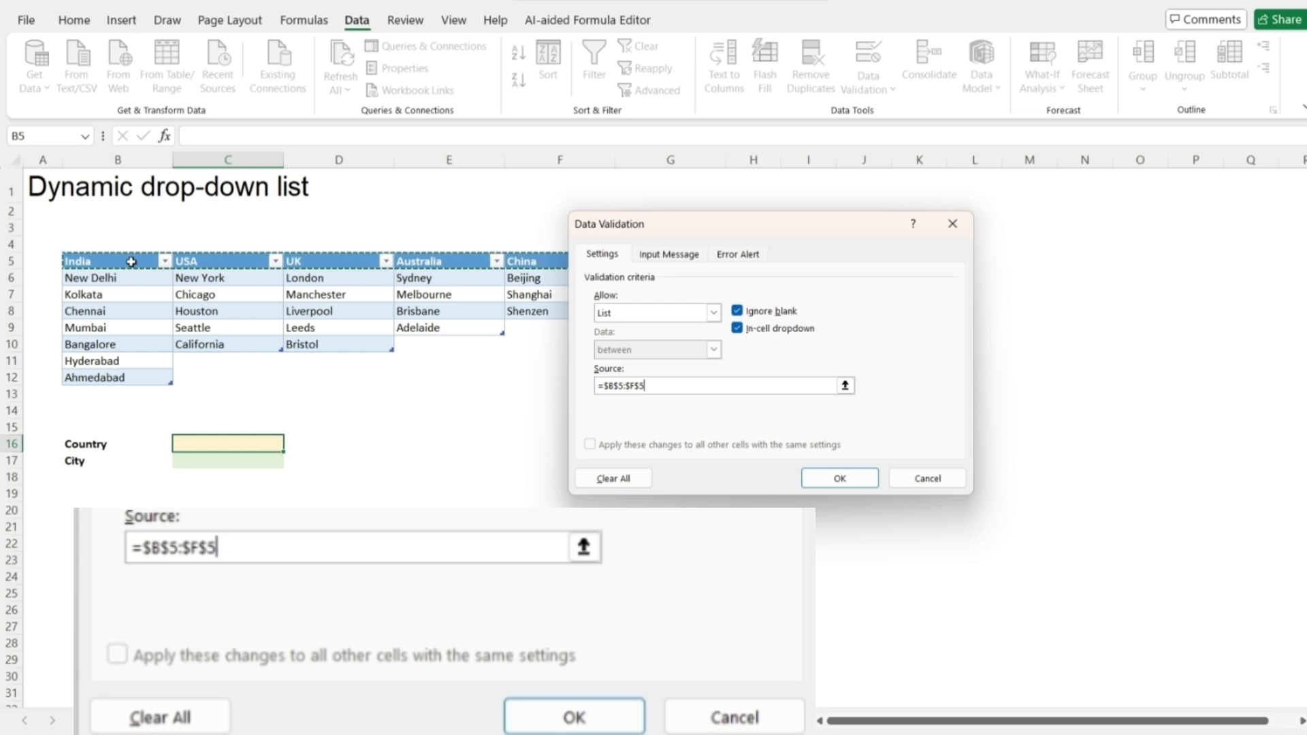
click(839, 477)
click(507, 445)
click(258, 433)
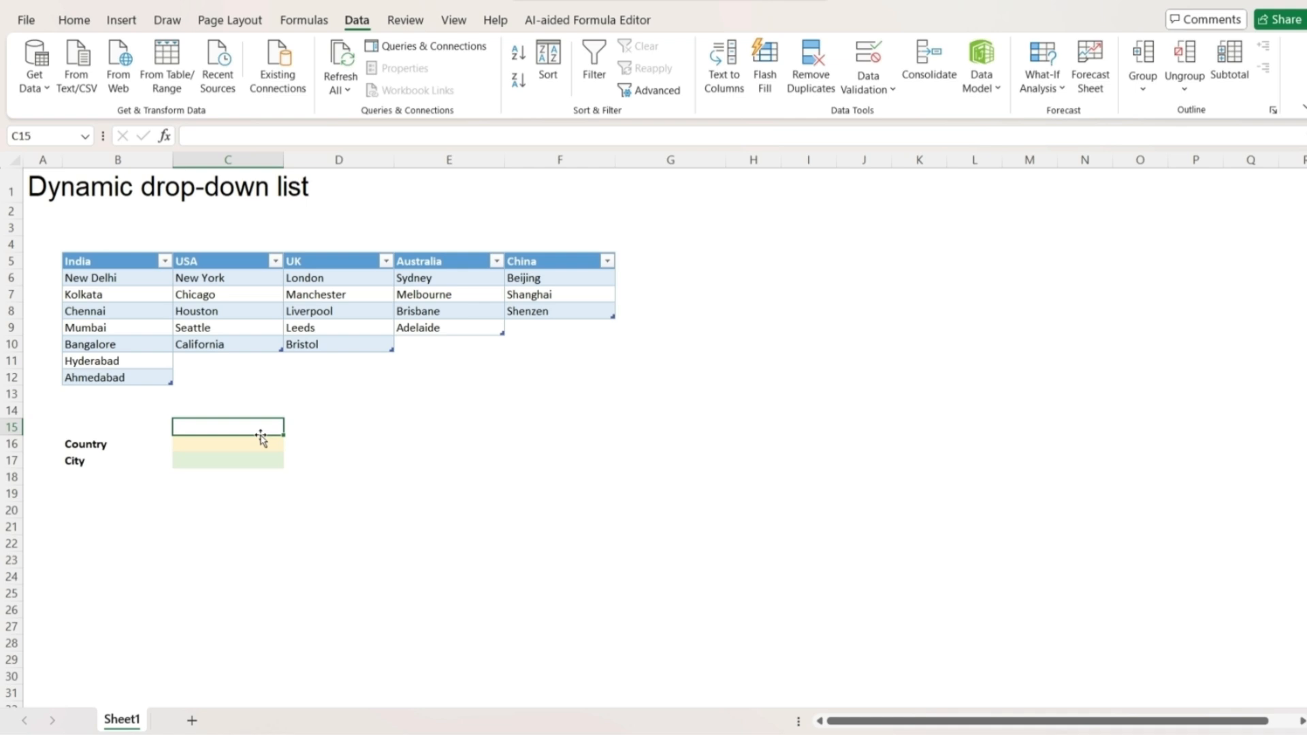
Choose China from the drop-down in Country cell C16.
click(251, 443)
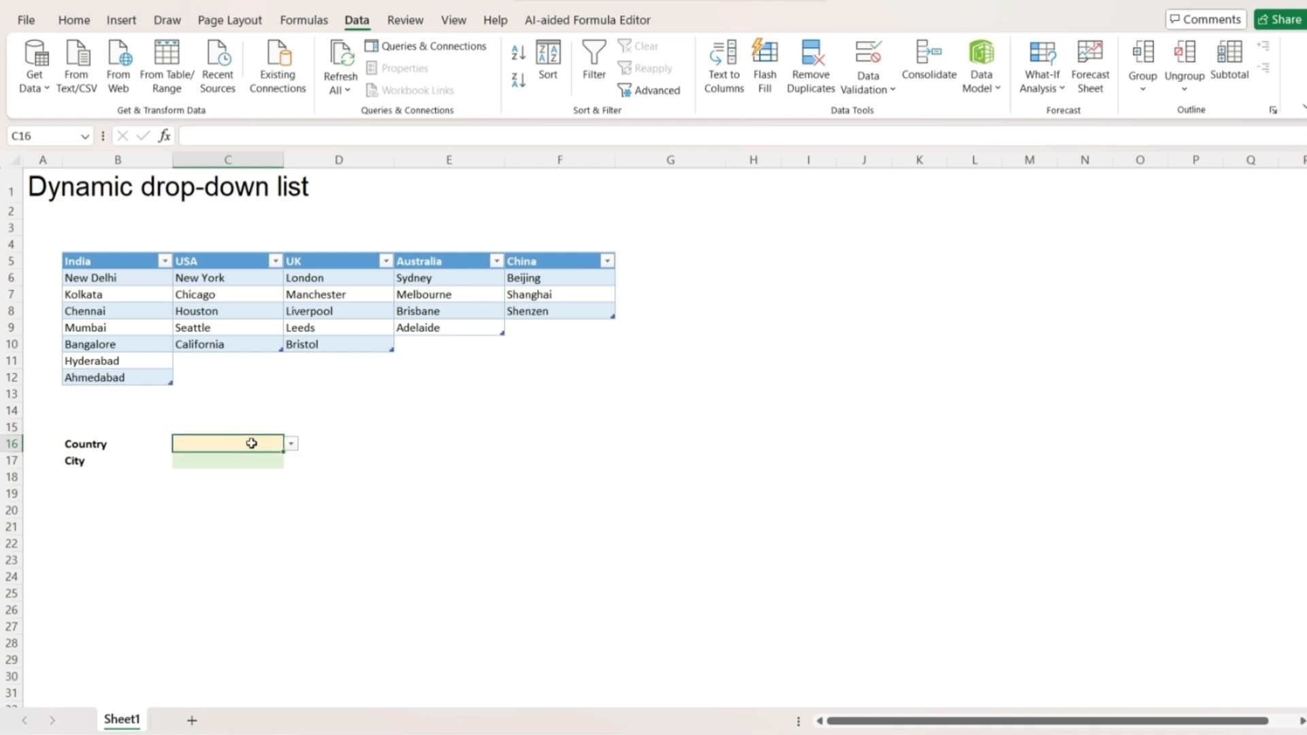
click(297, 449)
drag(273, 443, 297, 443)
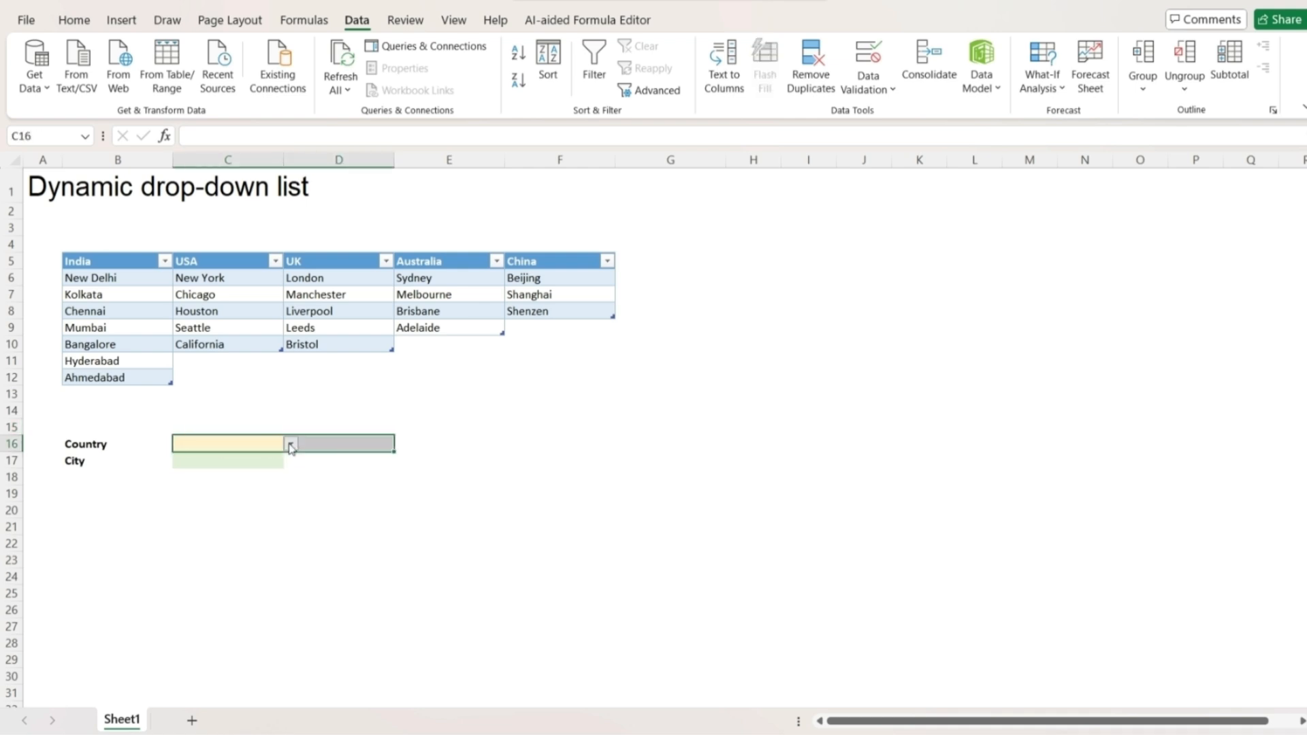
click(289, 444)
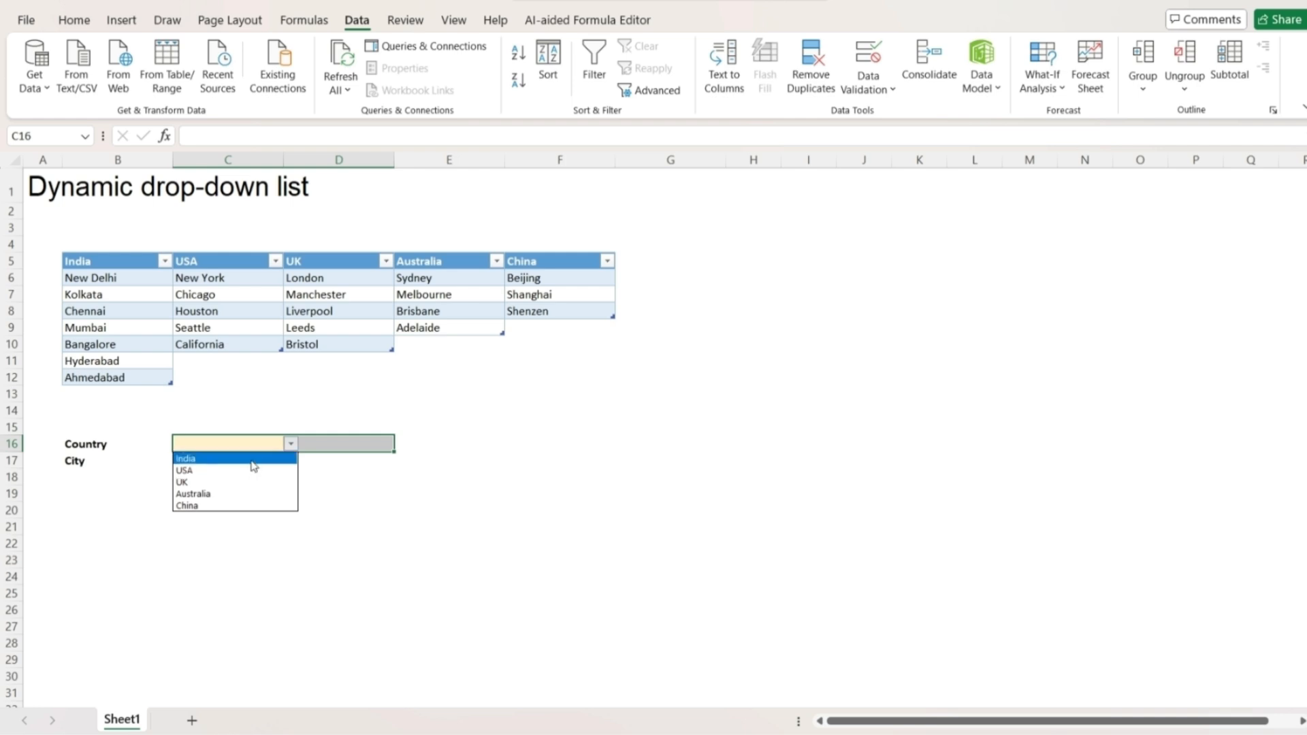
click(231, 506)
click(294, 475)
click(255, 457)
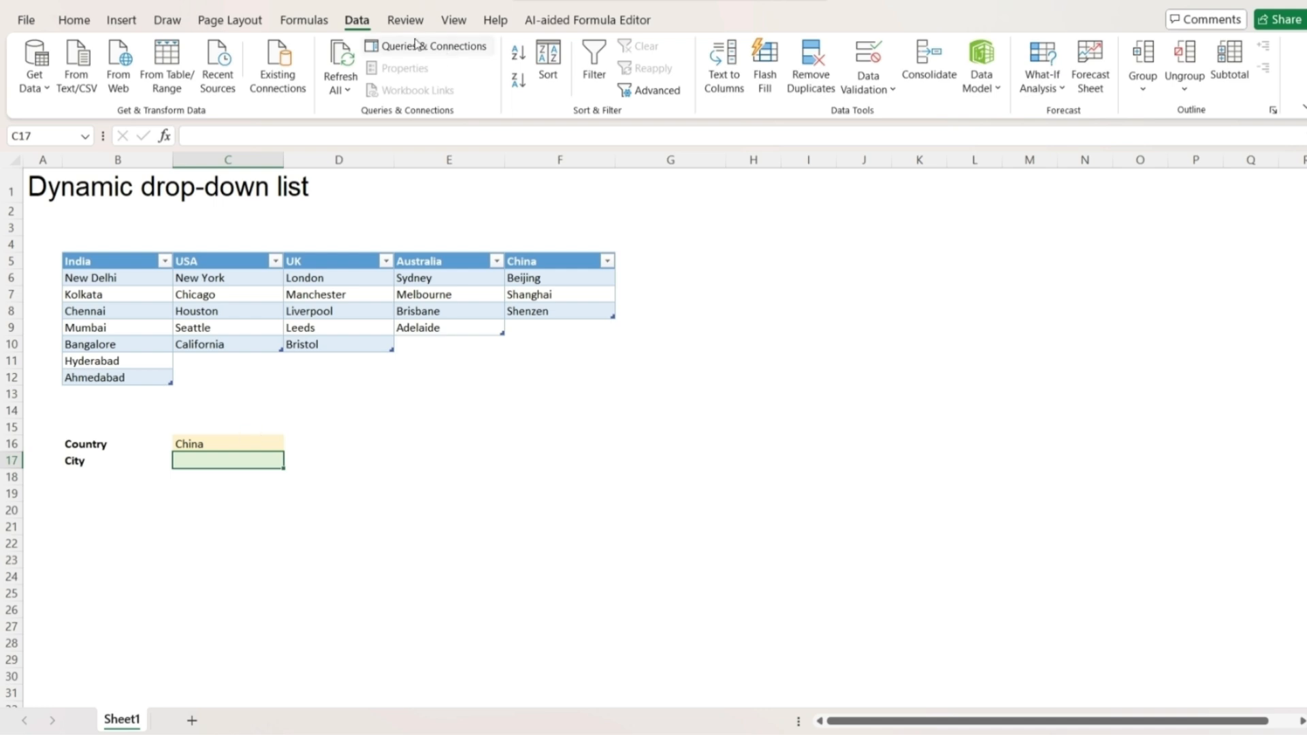
Give C17 list data validation with source =indirect($C$16).
click(867, 82)
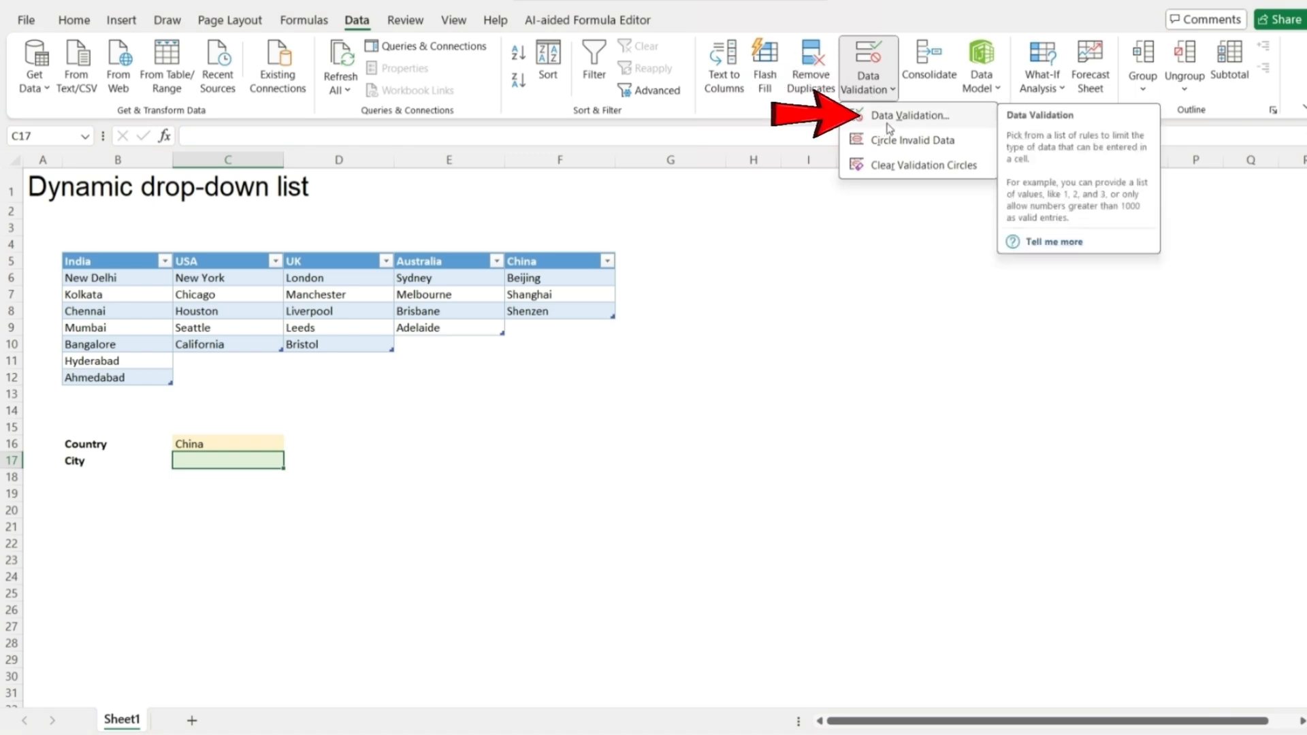
click(884, 116)
click(658, 313)
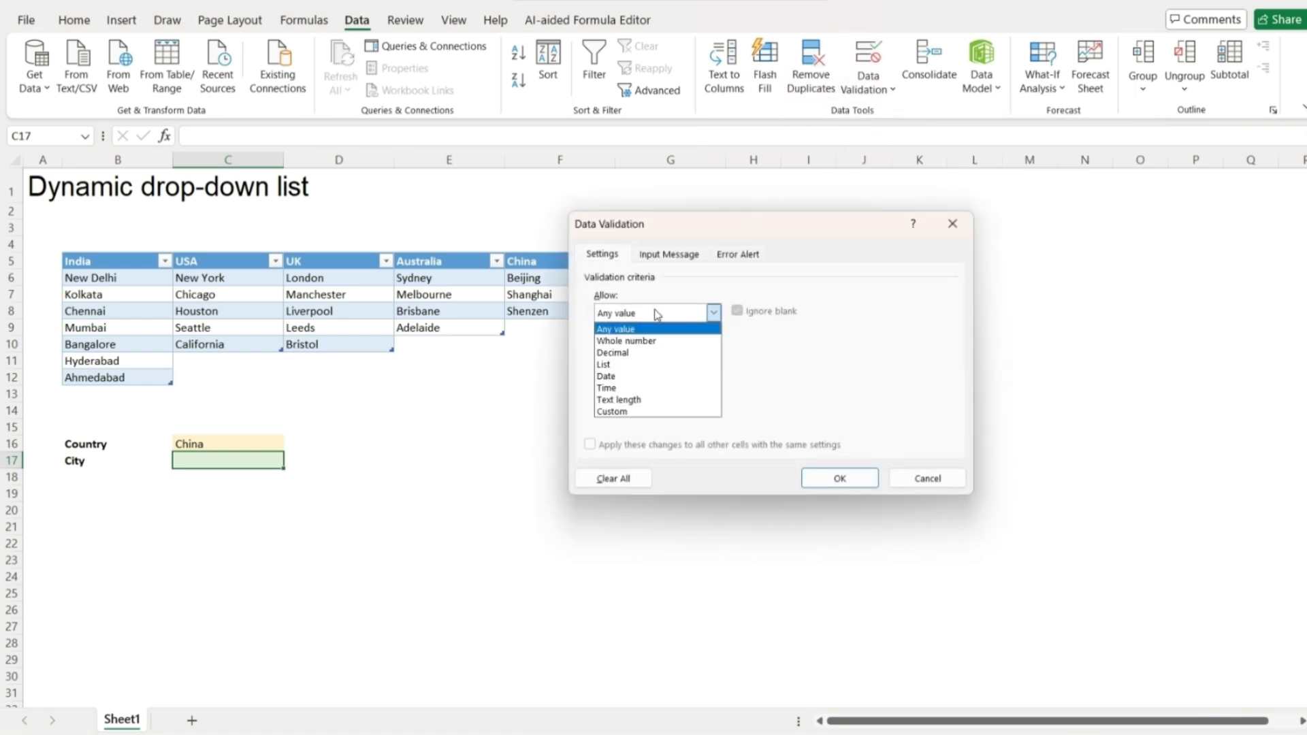
click(630, 364)
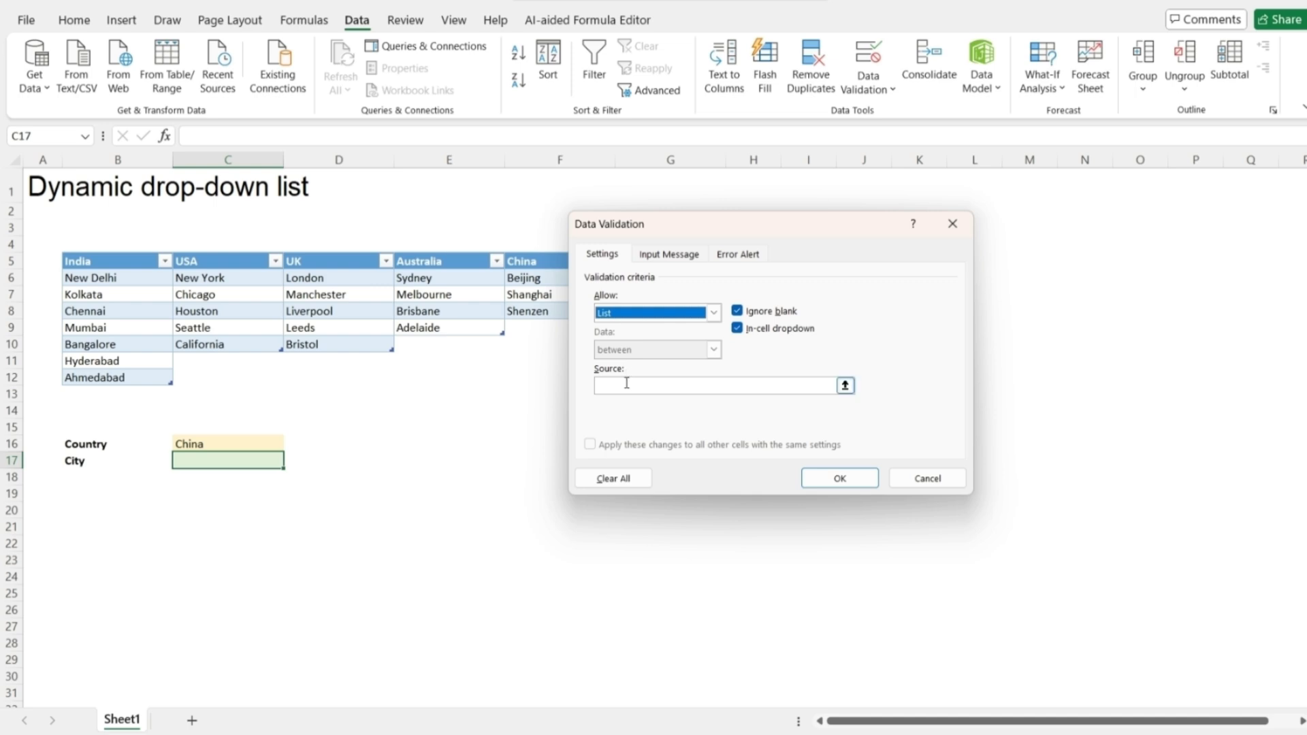
click(626, 384)
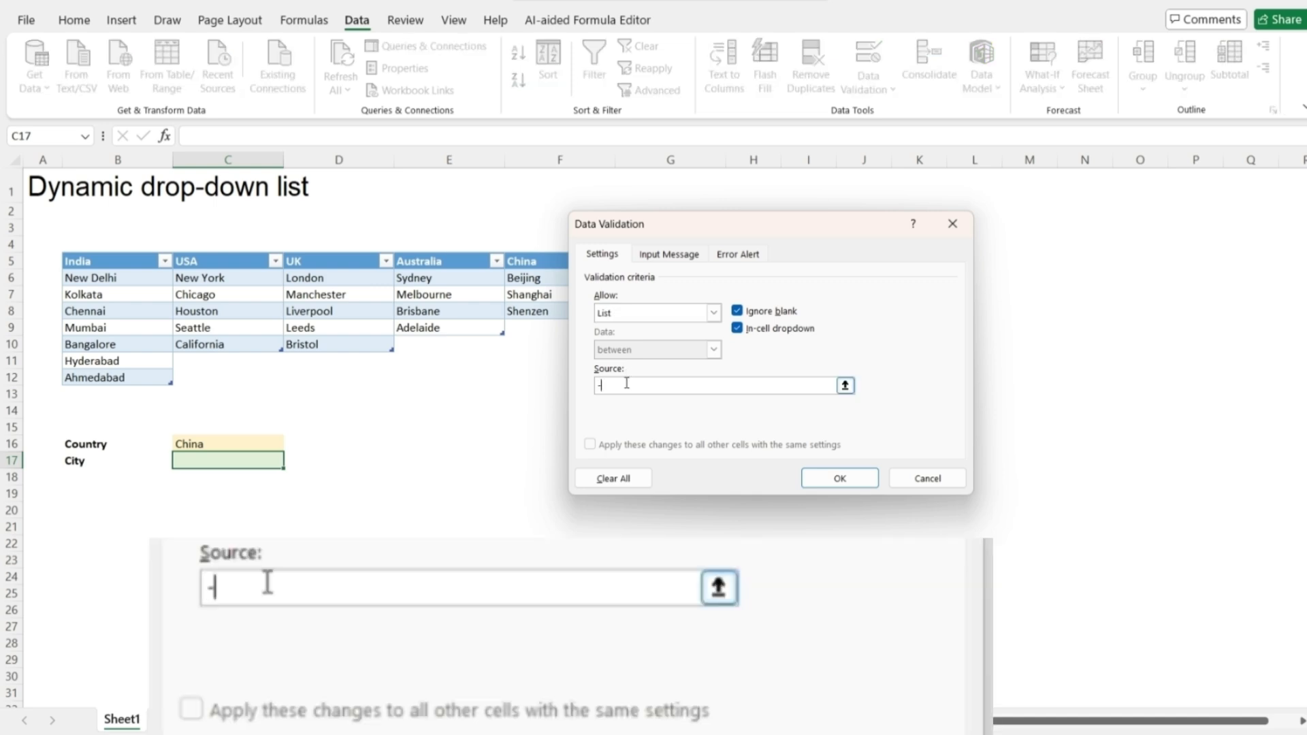
text(=indirect)
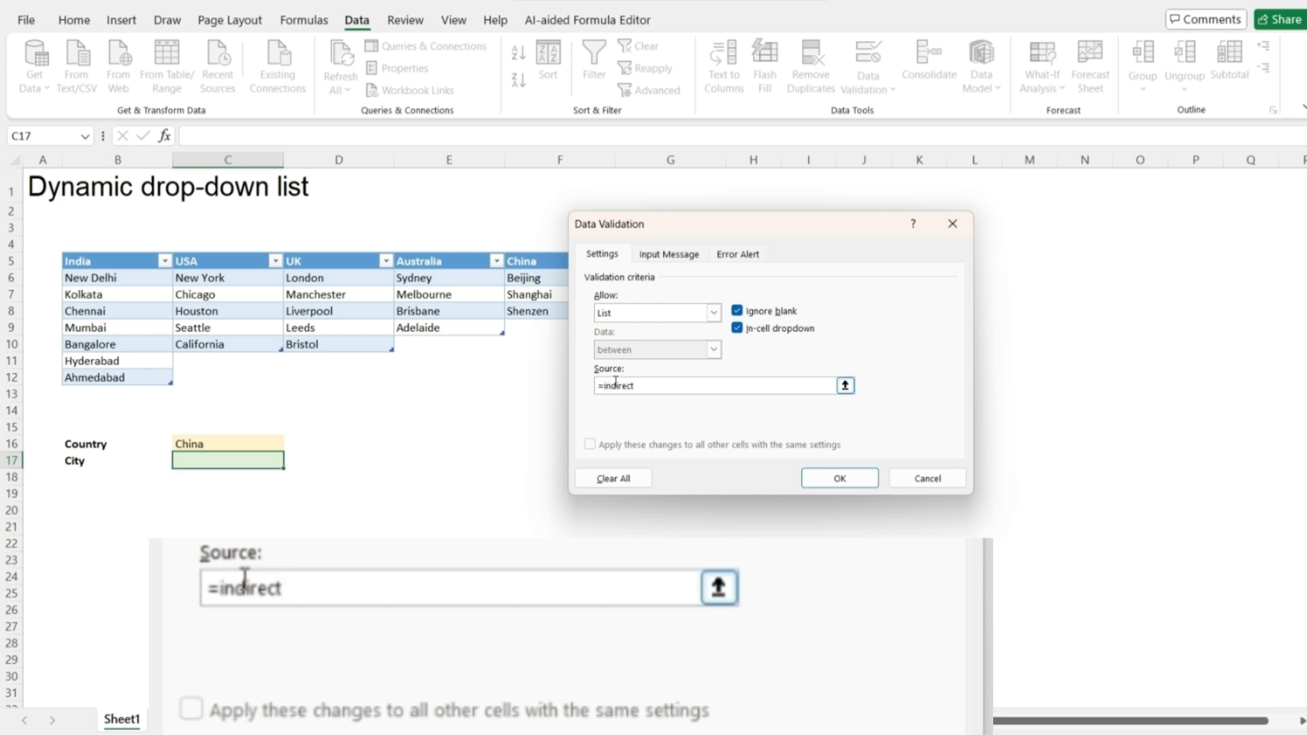
text(()
click(225, 441)
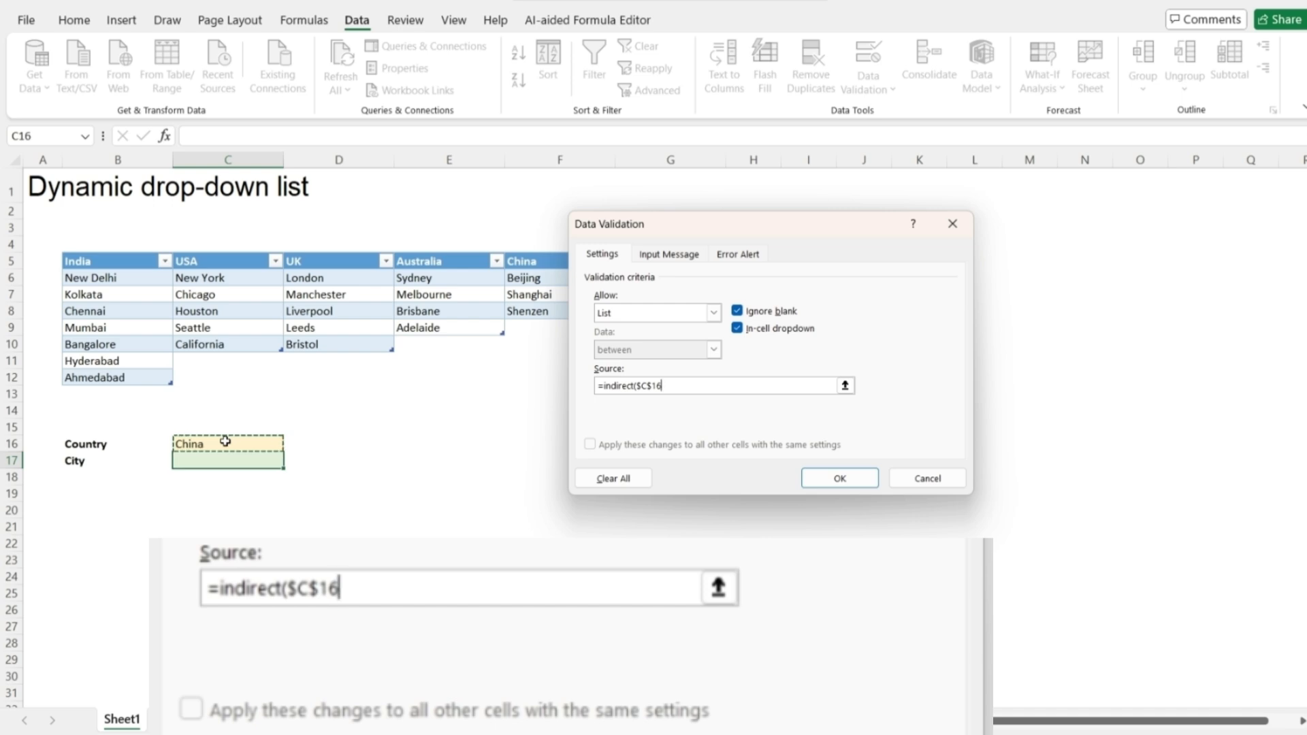
text())
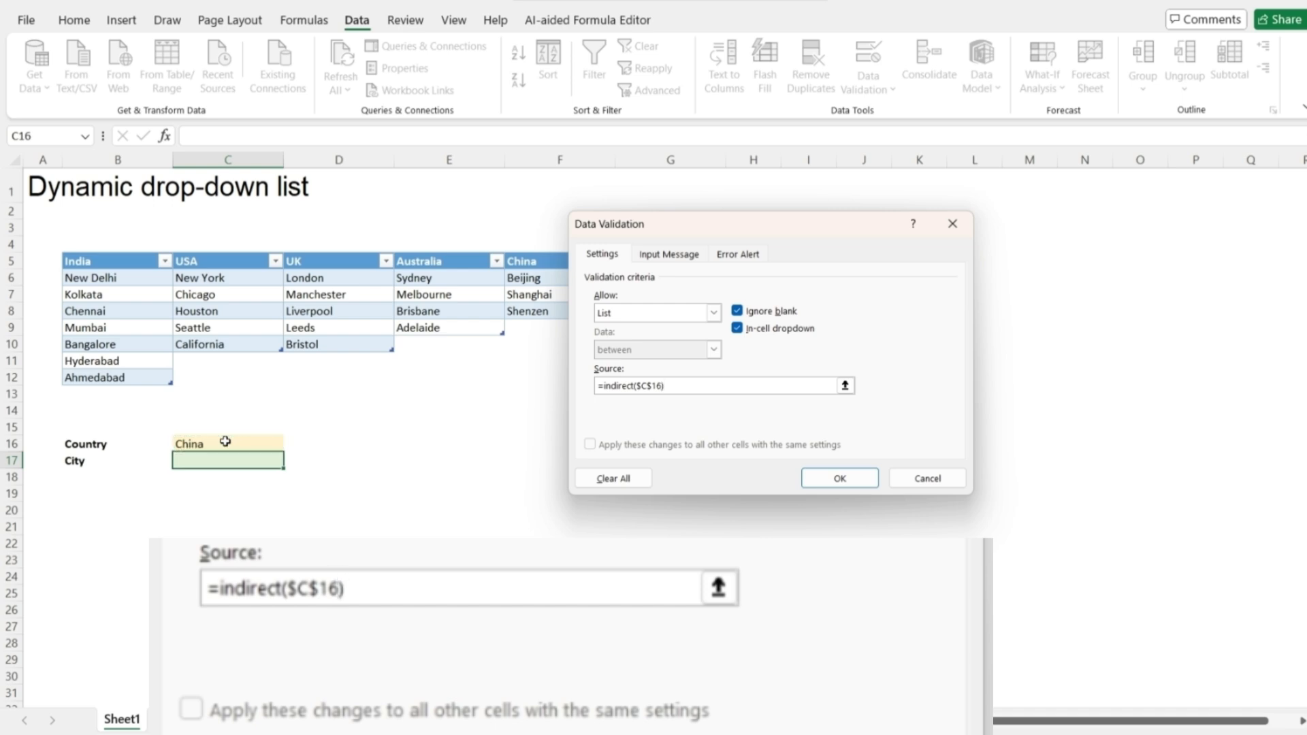
click(841, 476)
click(544, 449)
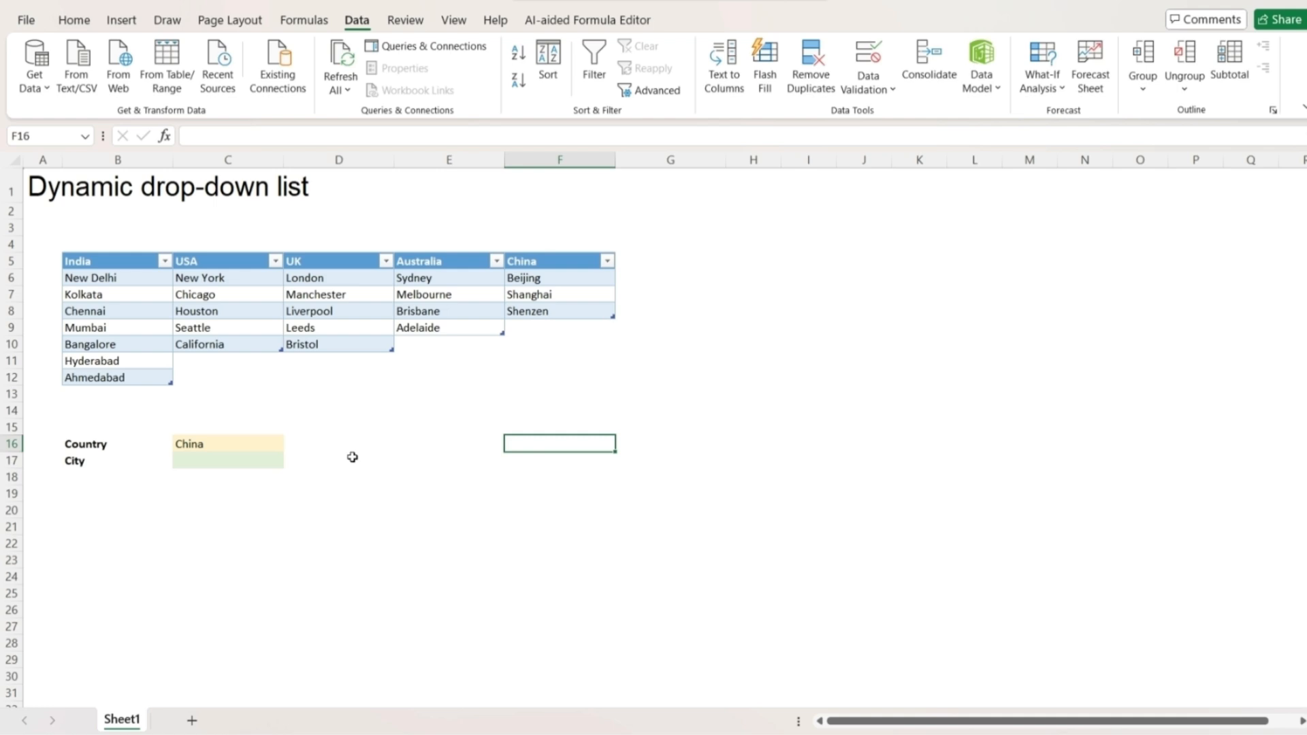
Check C17 lists China's cities, then switch Country to India and view its cities.
click(269, 460)
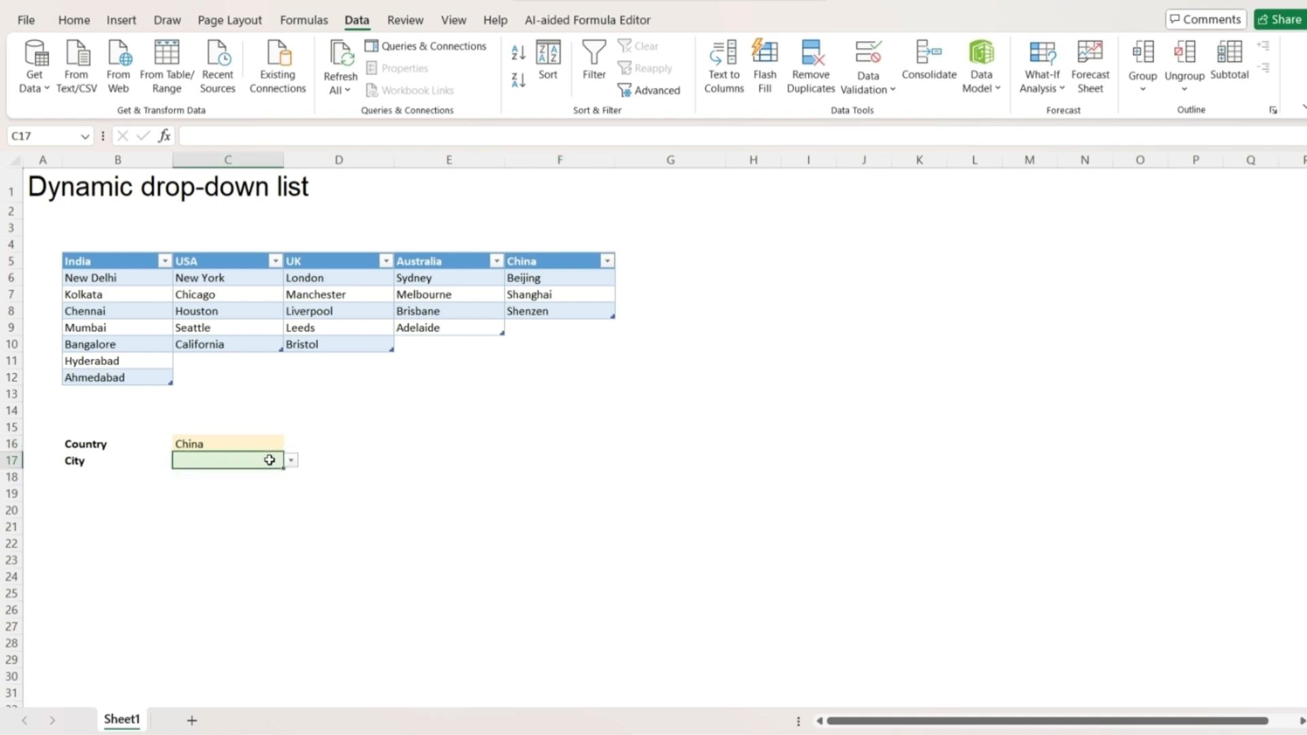
click(292, 463)
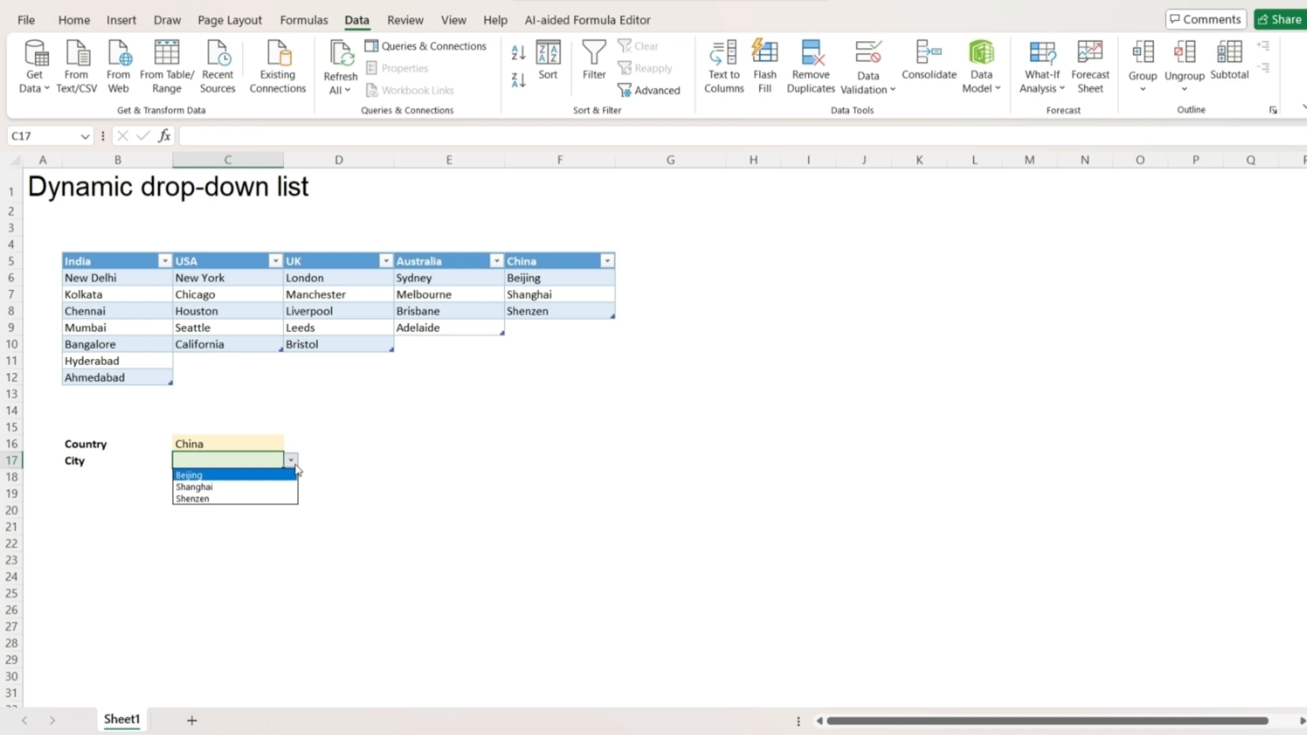
click(361, 435)
click(253, 441)
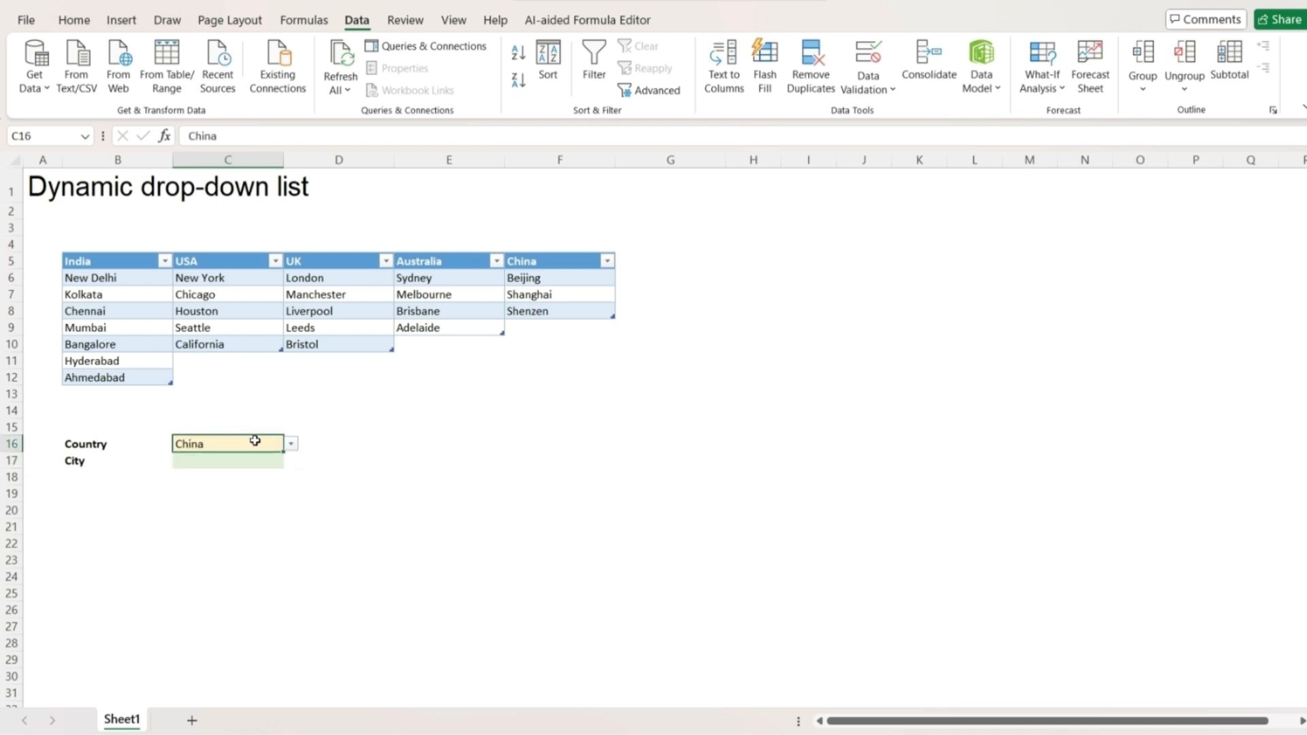
click(291, 444)
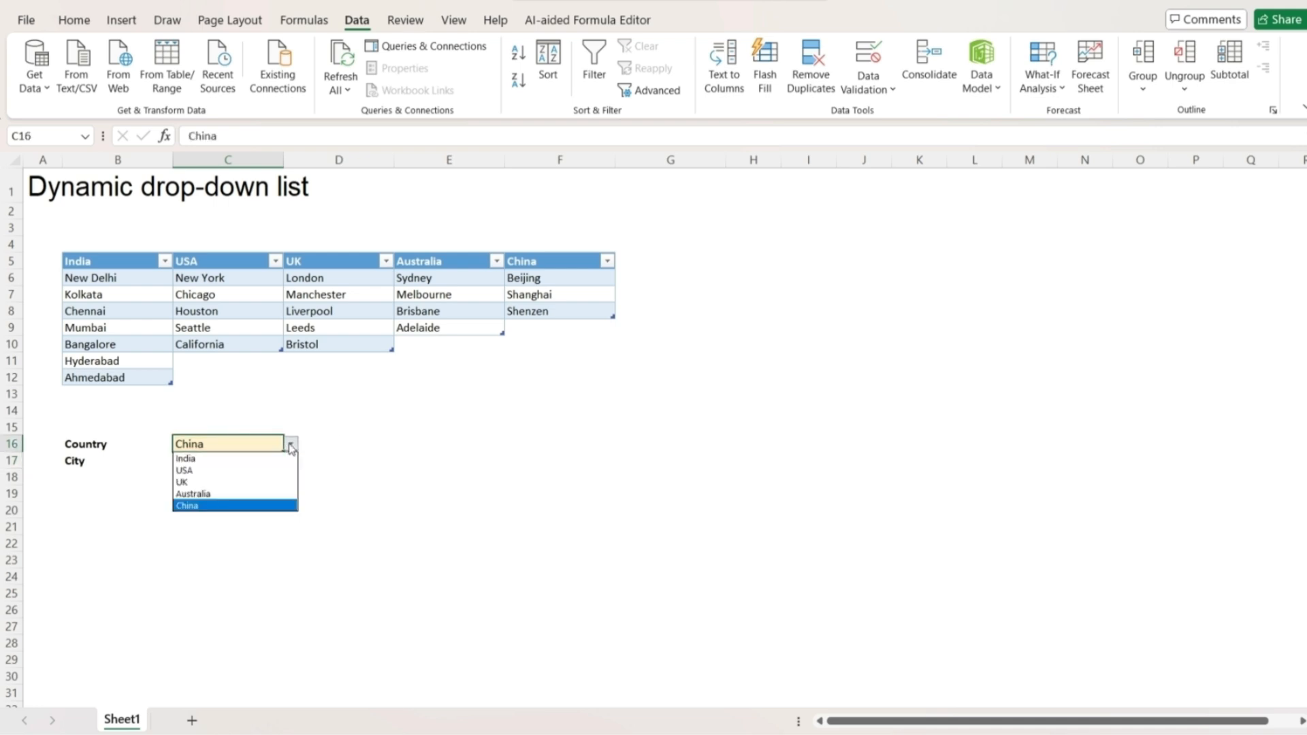
click(238, 459)
click(218, 461)
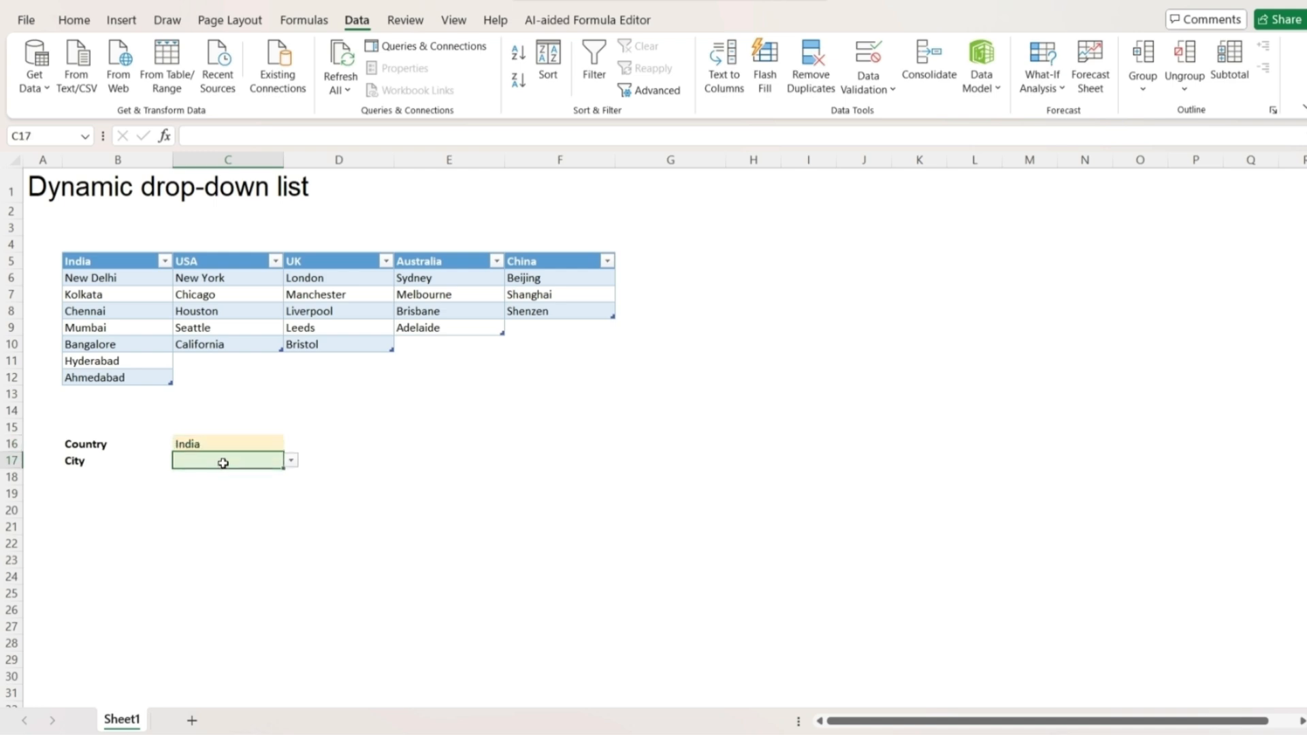
click(291, 461)
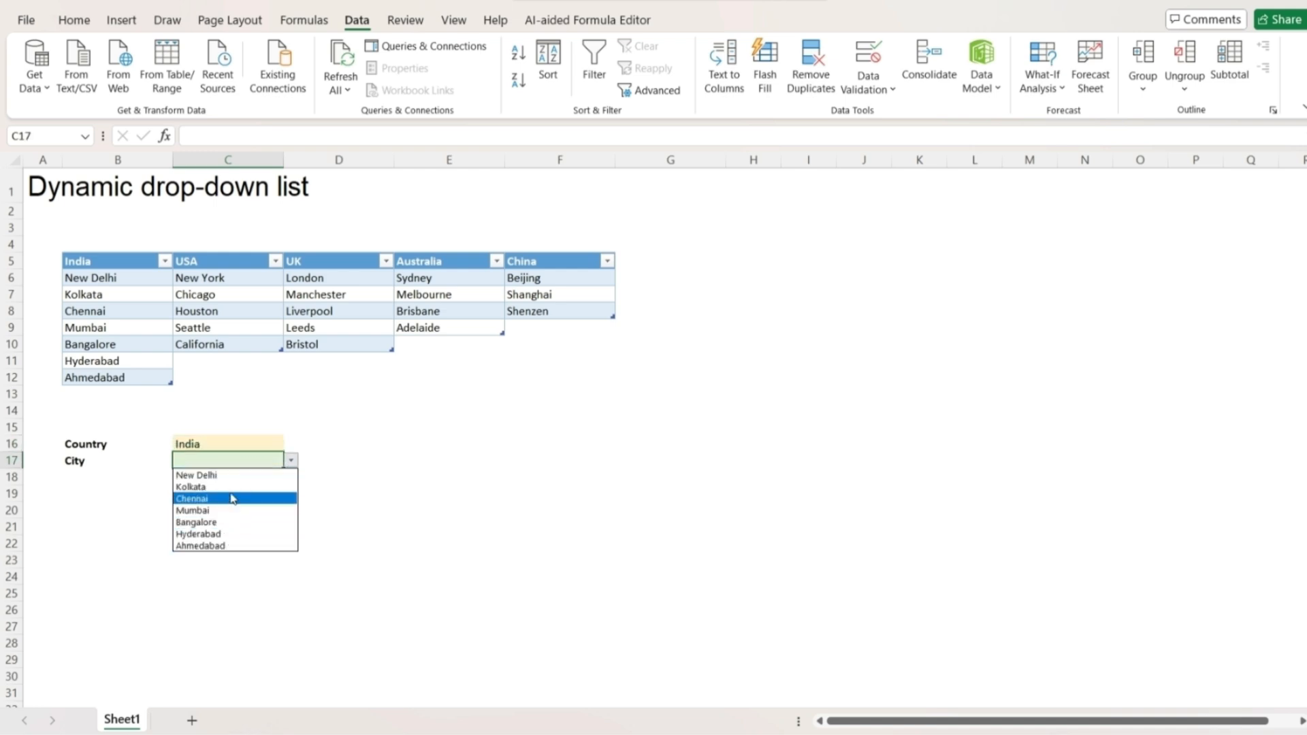
key(Escape)
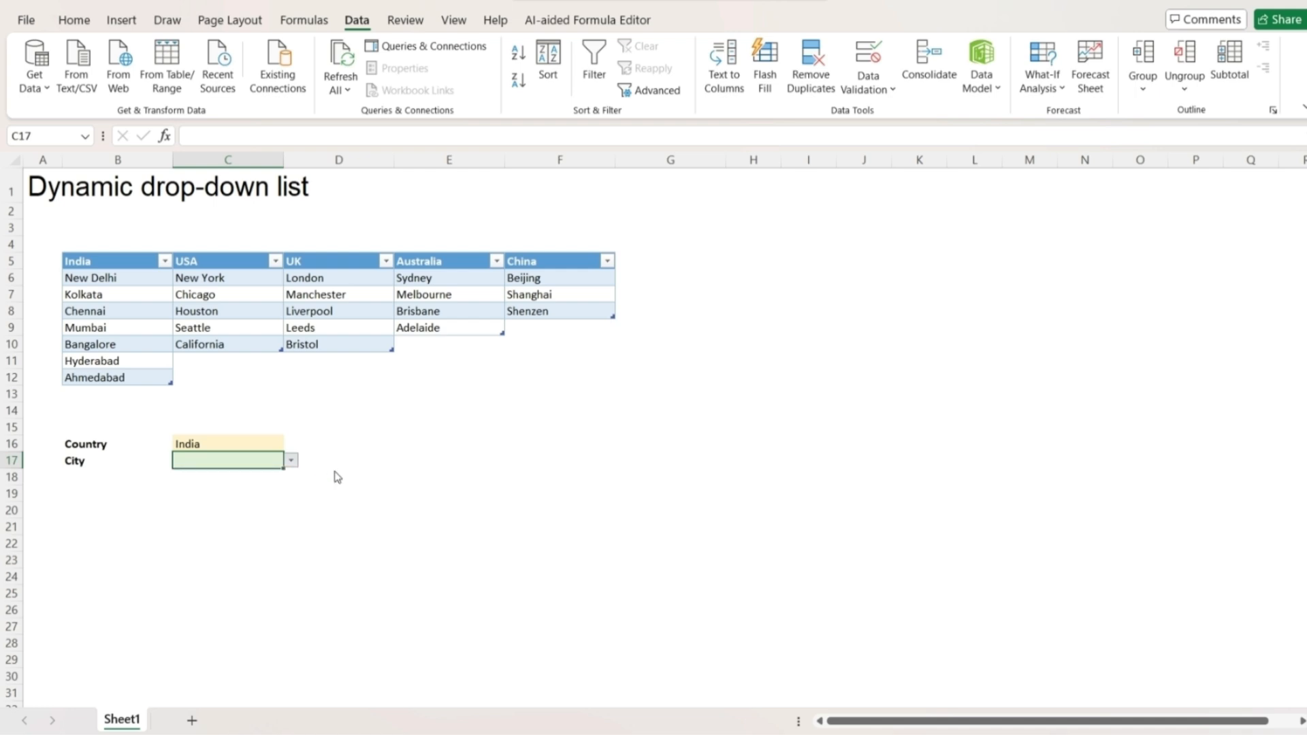
Switch Country to USA and confirm the City list shows New York to California.
click(272, 442)
click(290, 446)
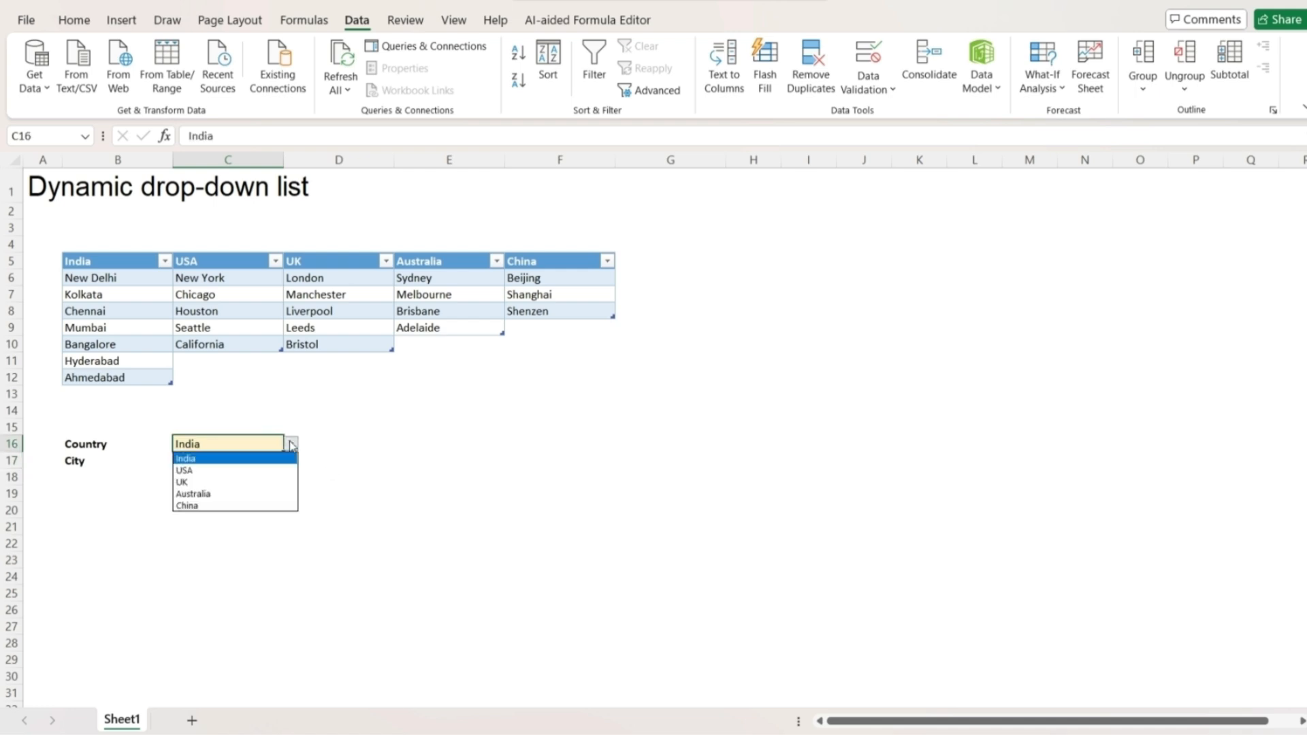
click(239, 469)
click(239, 466)
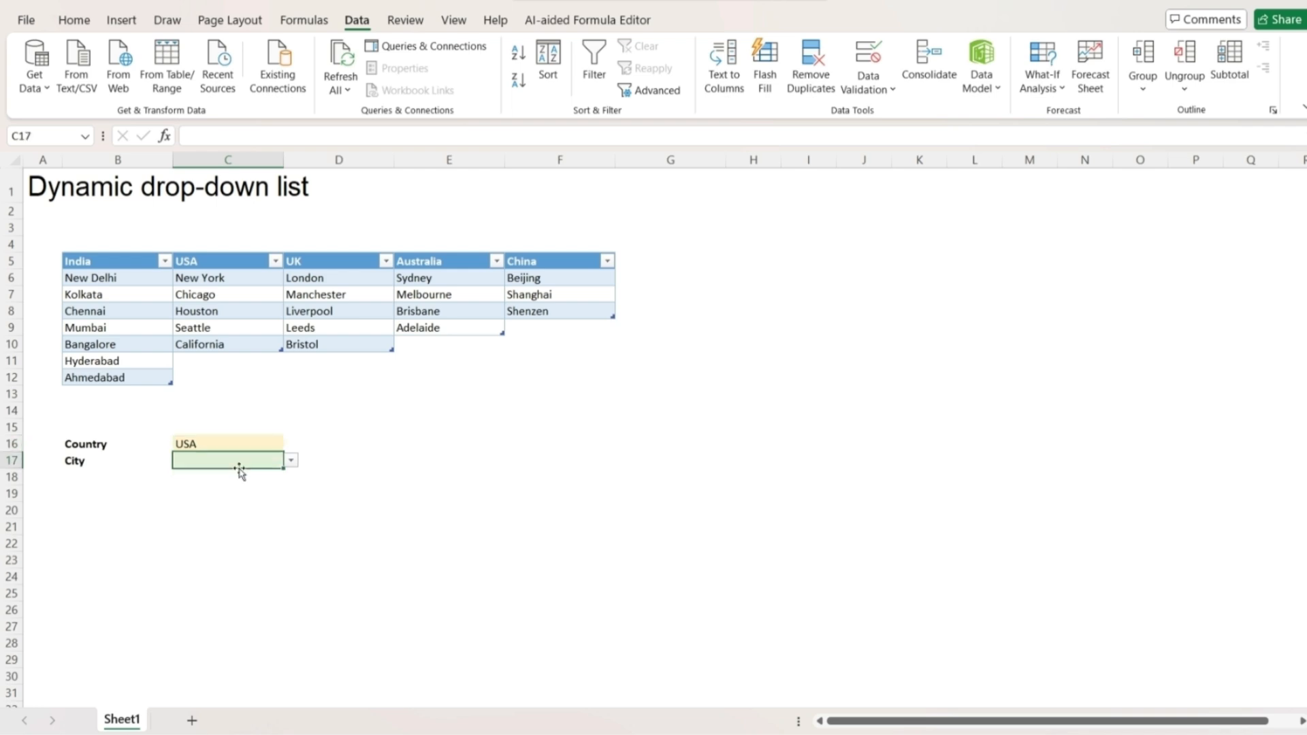
click(290, 461)
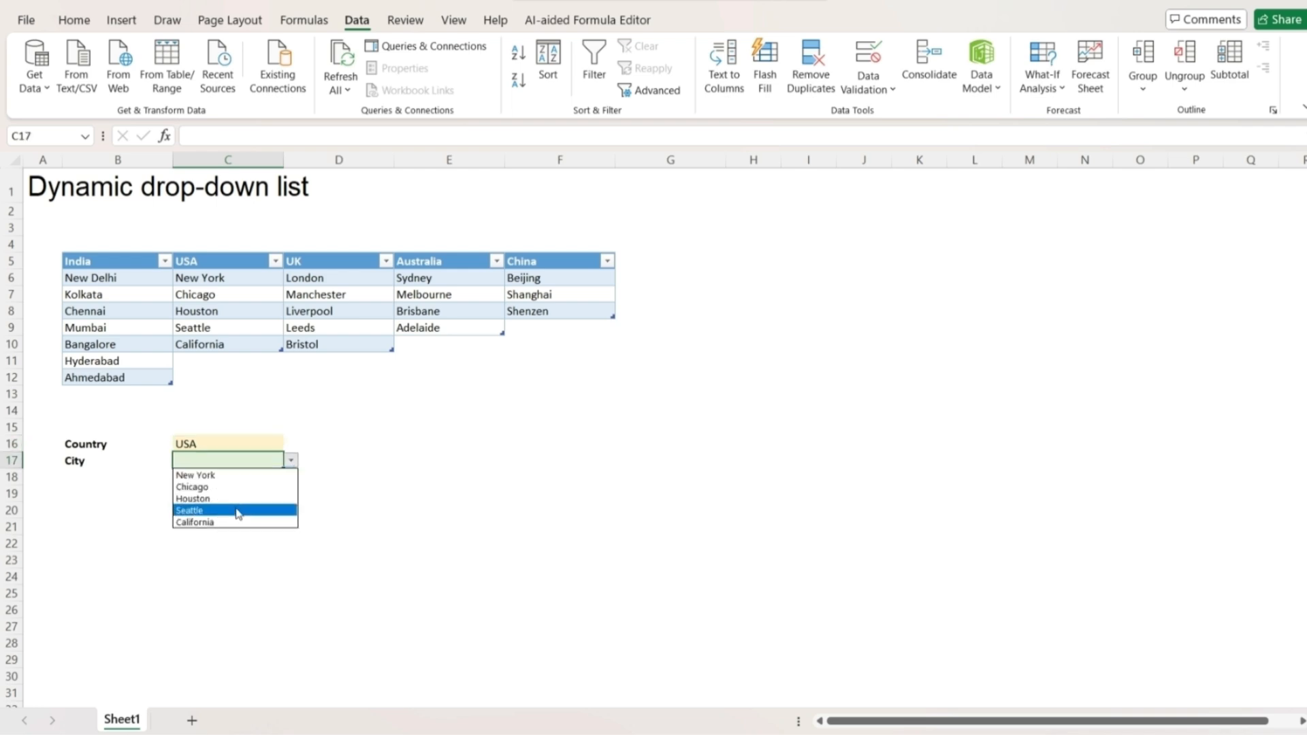
click(373, 429)
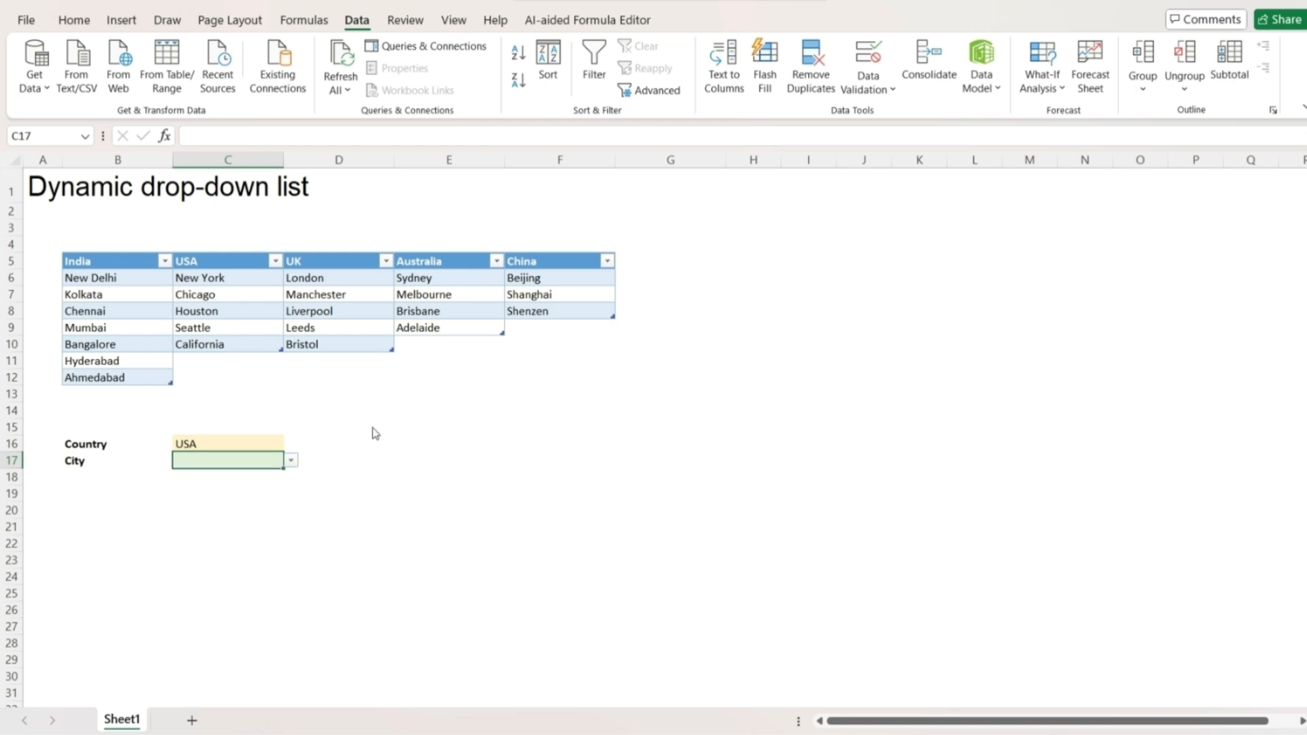
key(Up)
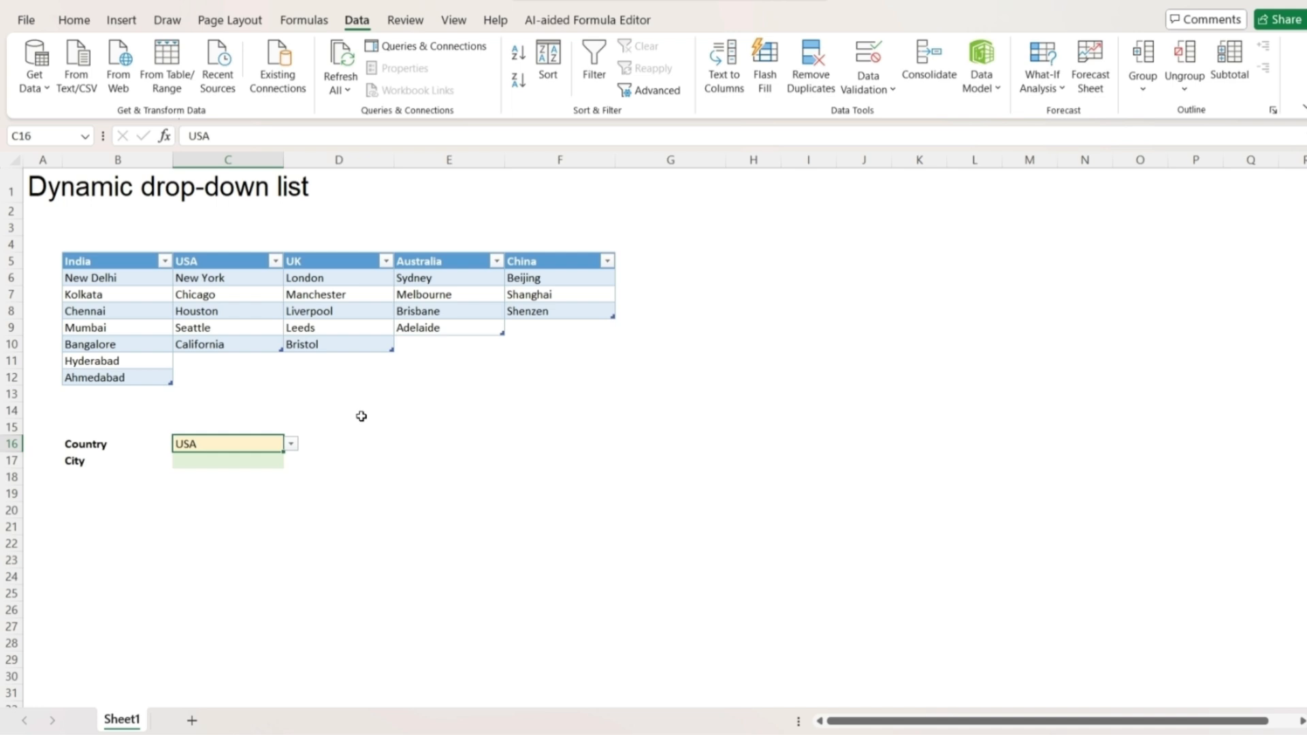
Add New Jersey in C11 and confirm it appears in the USA City list.
click(223, 357)
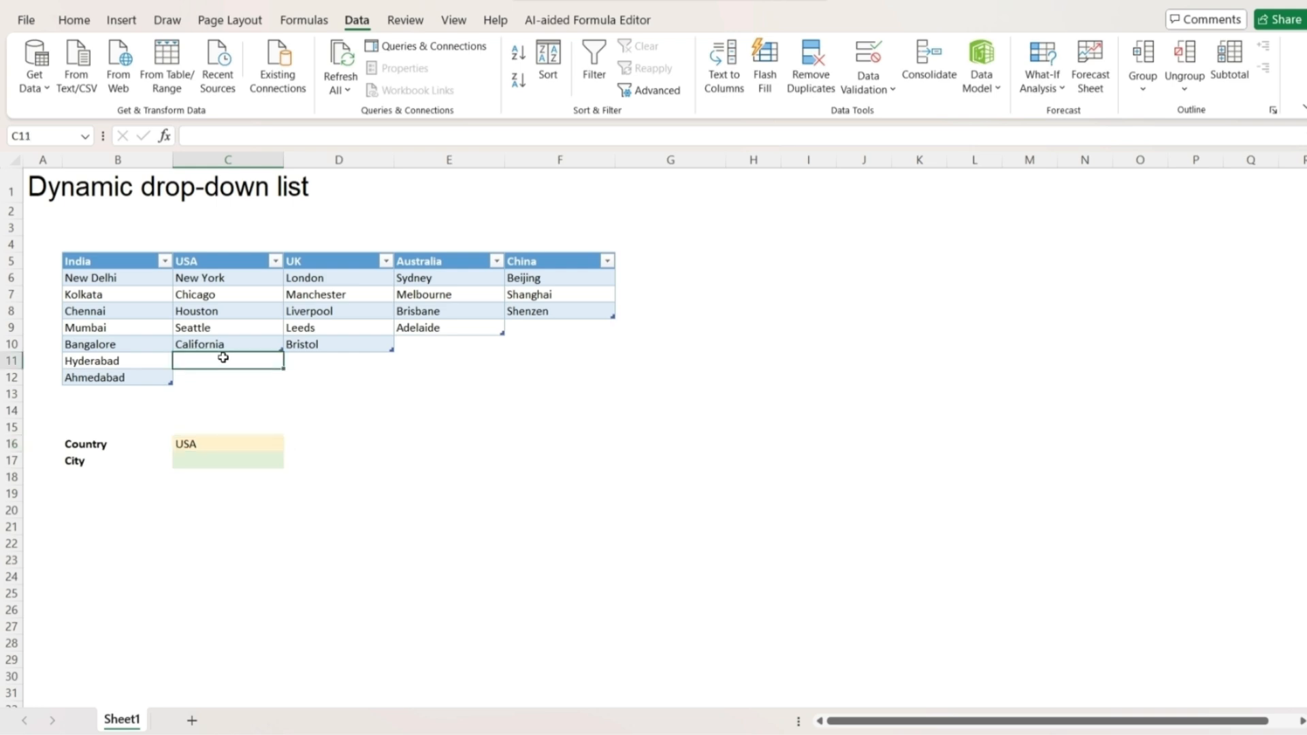
text(New J)
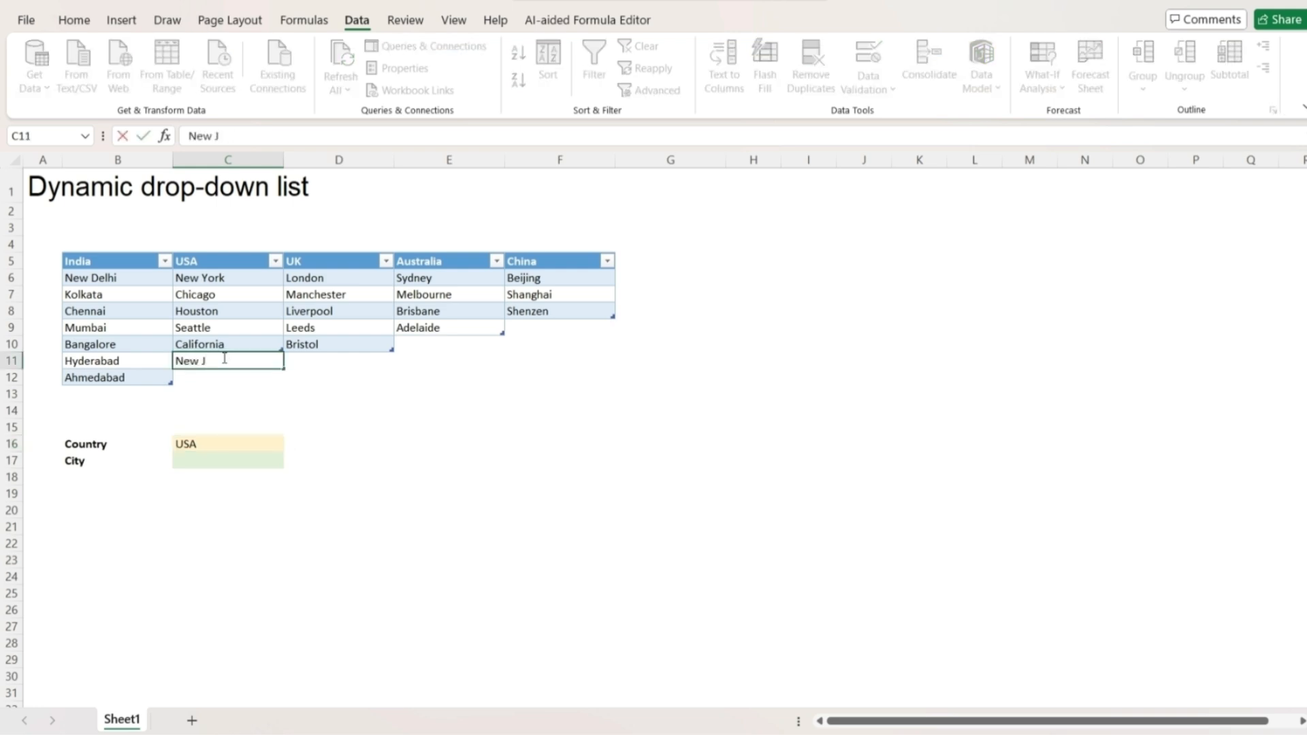
text(ersey)
key(Return)
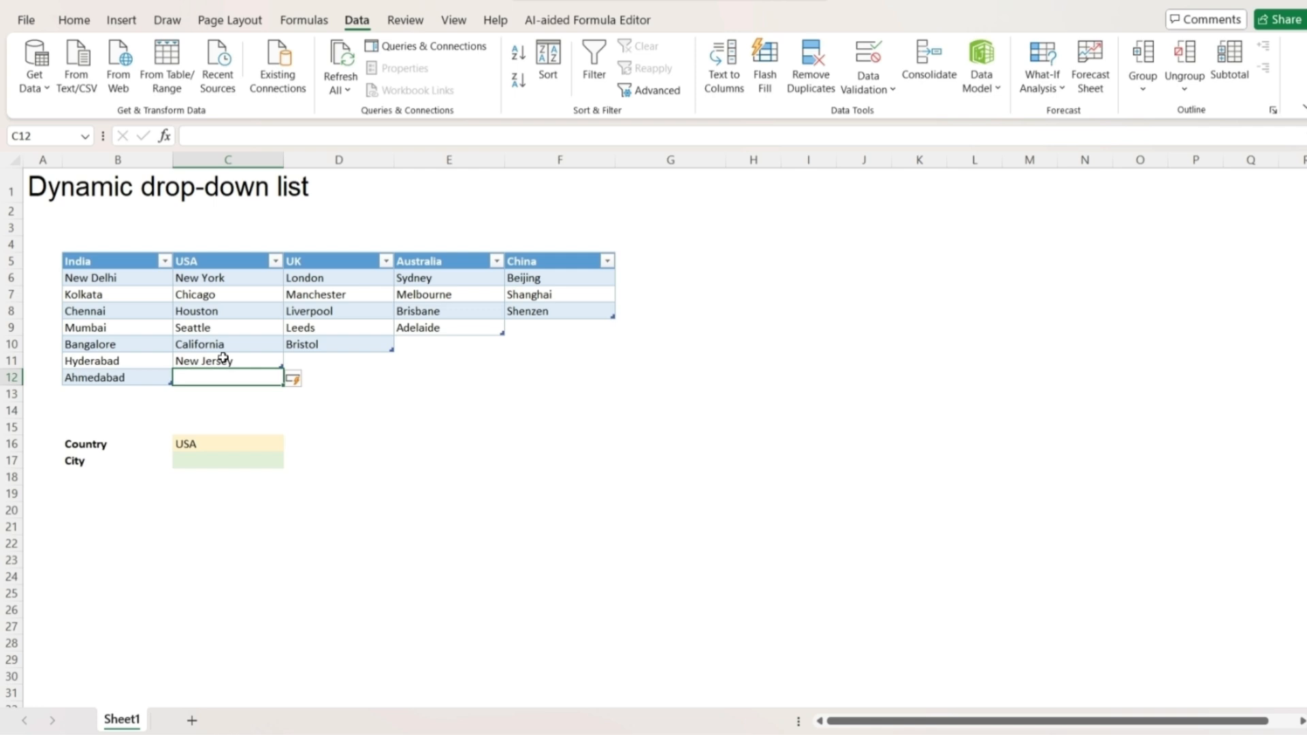
click(242, 441)
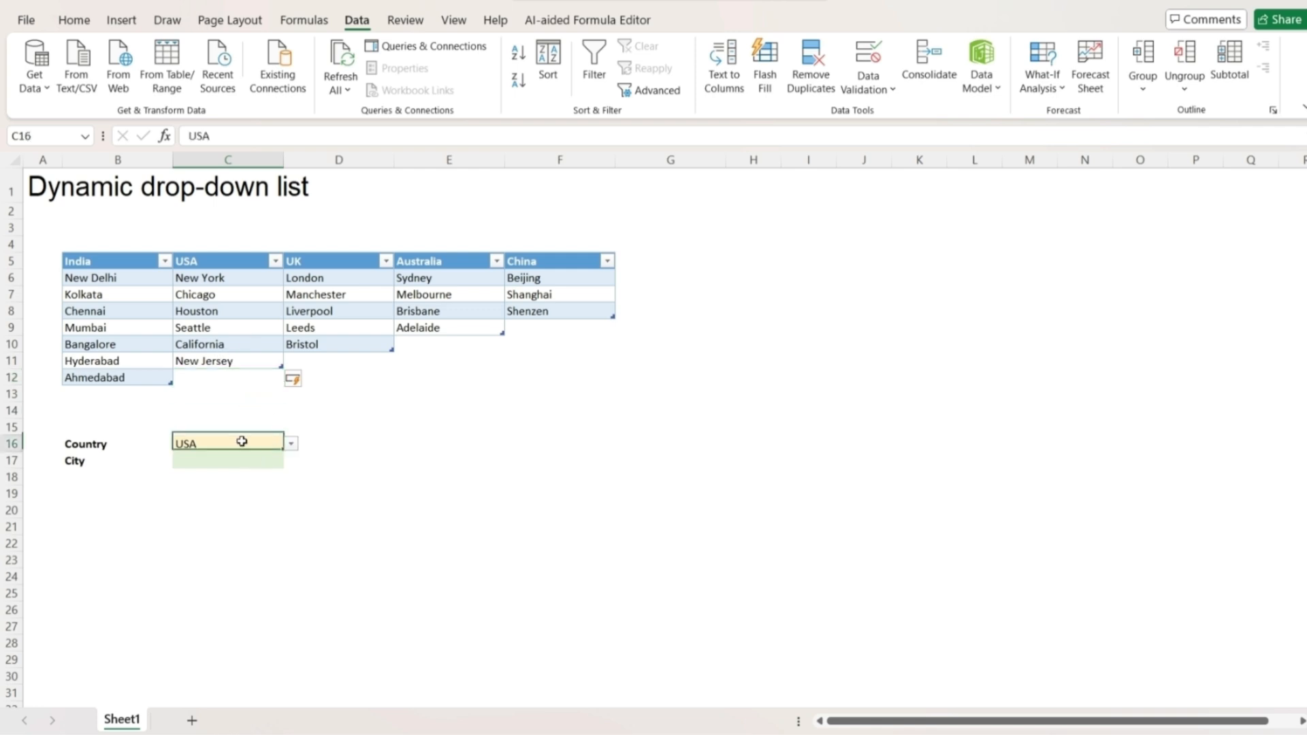
click(267, 460)
click(290, 462)
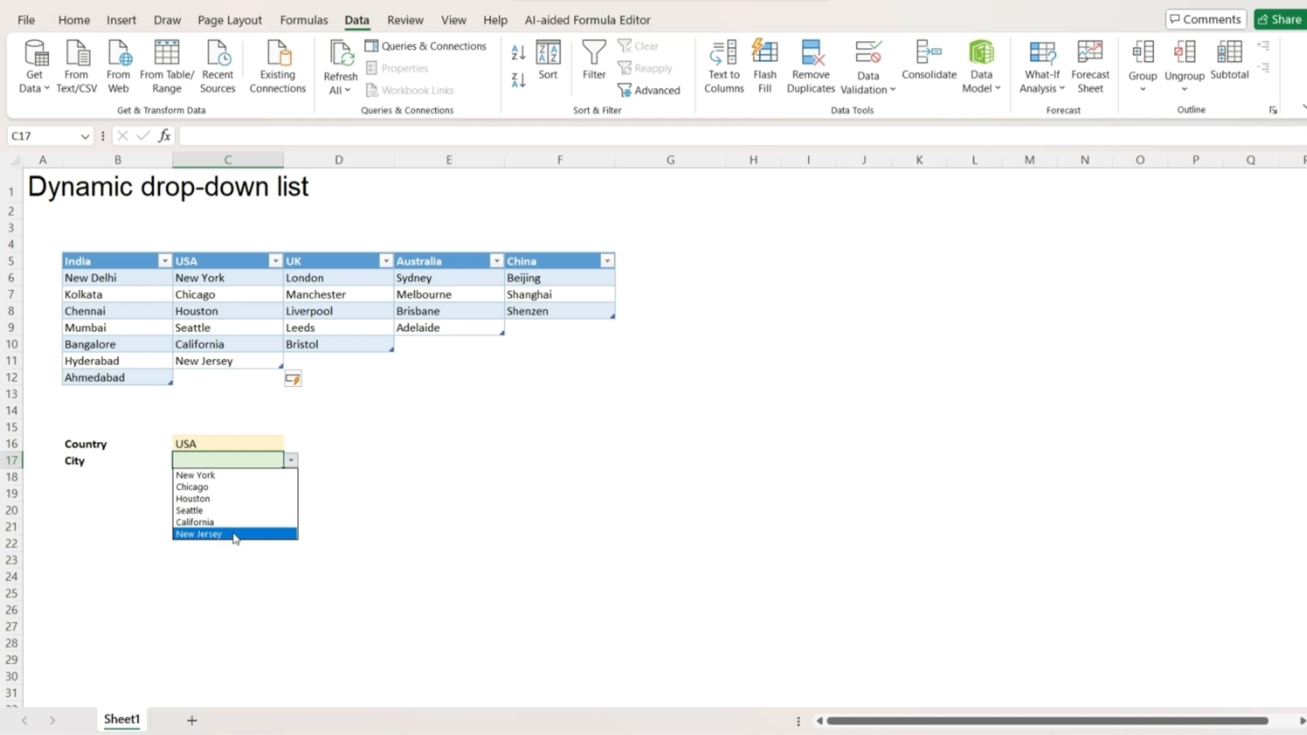
key(Escape)
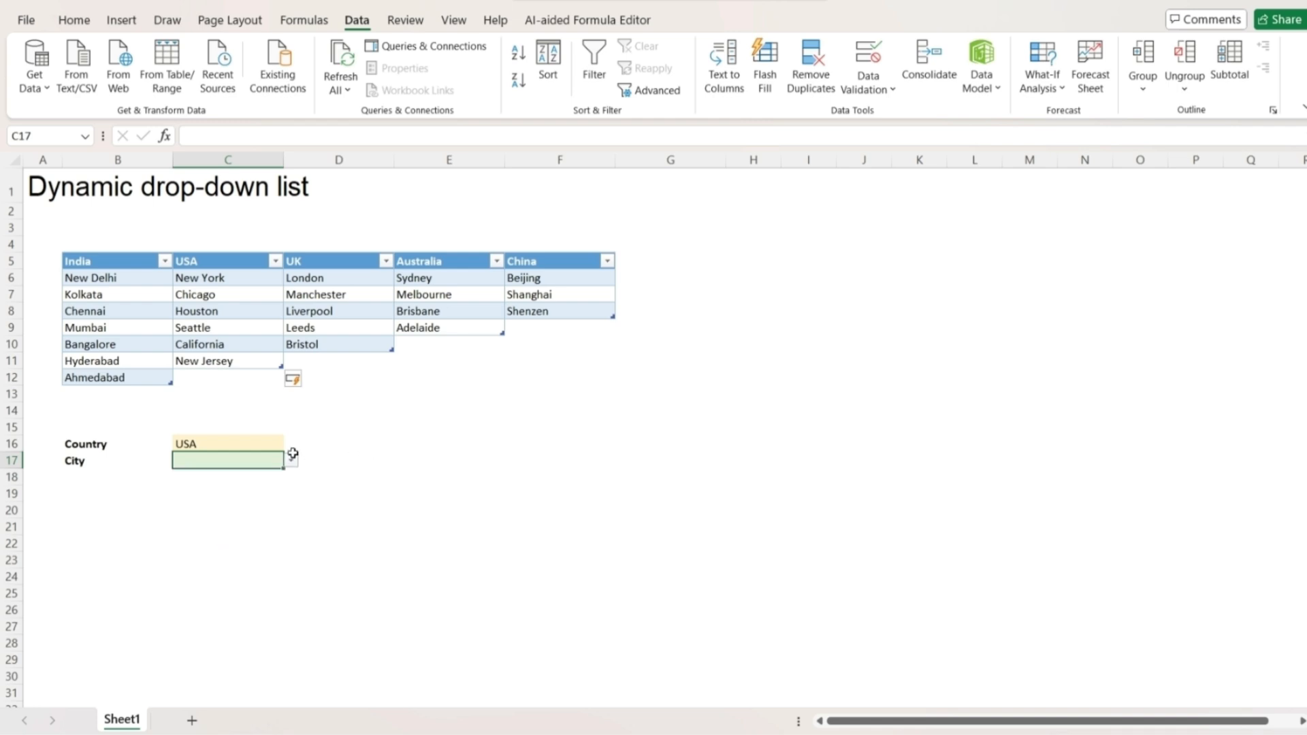
Add Surat in B13, pick India as Country, and confirm Surat appears in City.
click(150, 390)
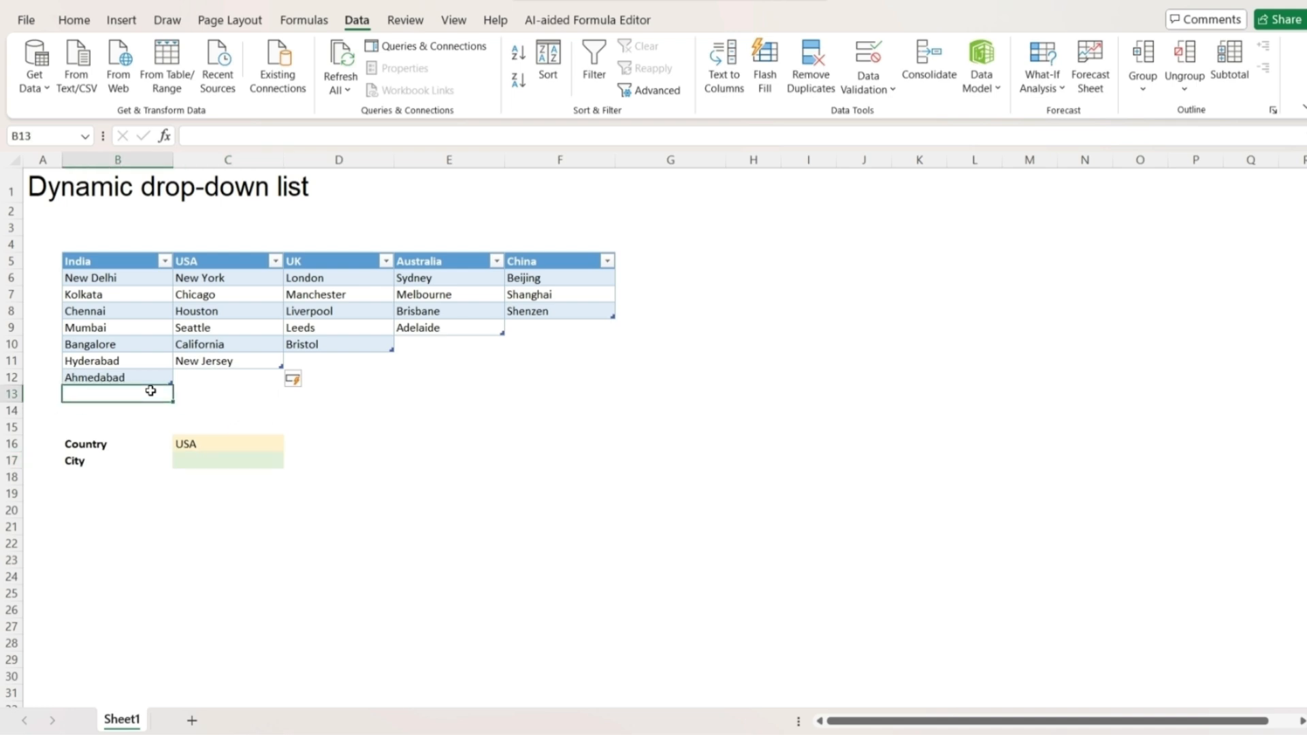
text(Surat)
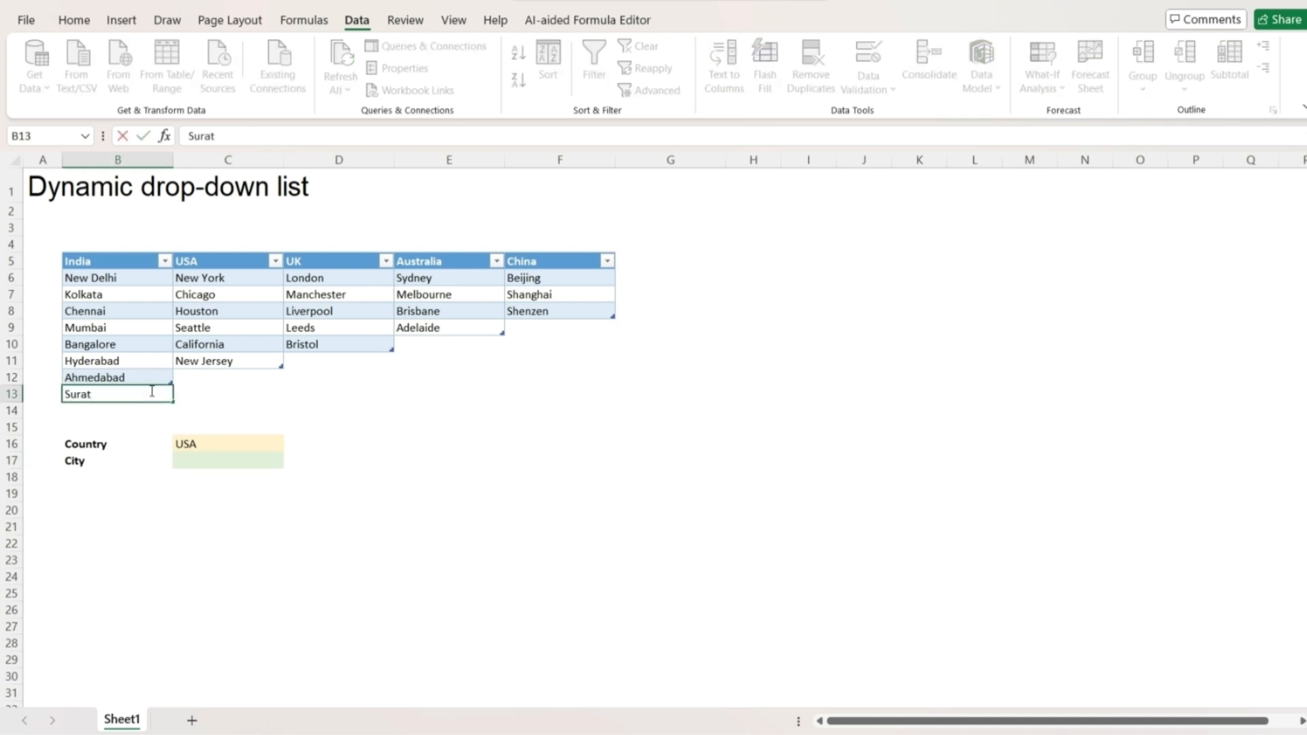
key(Return)
drag(342, 431, 260, 443)
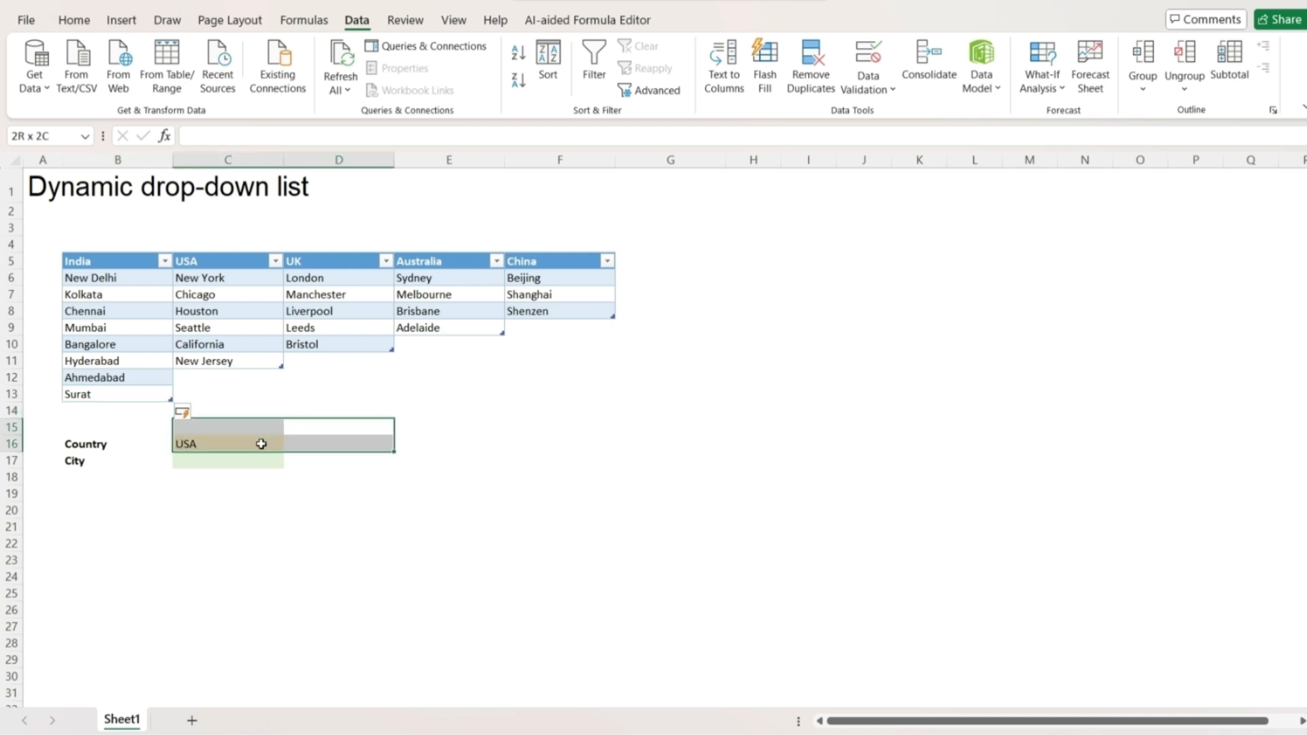
click(259, 443)
click(290, 443)
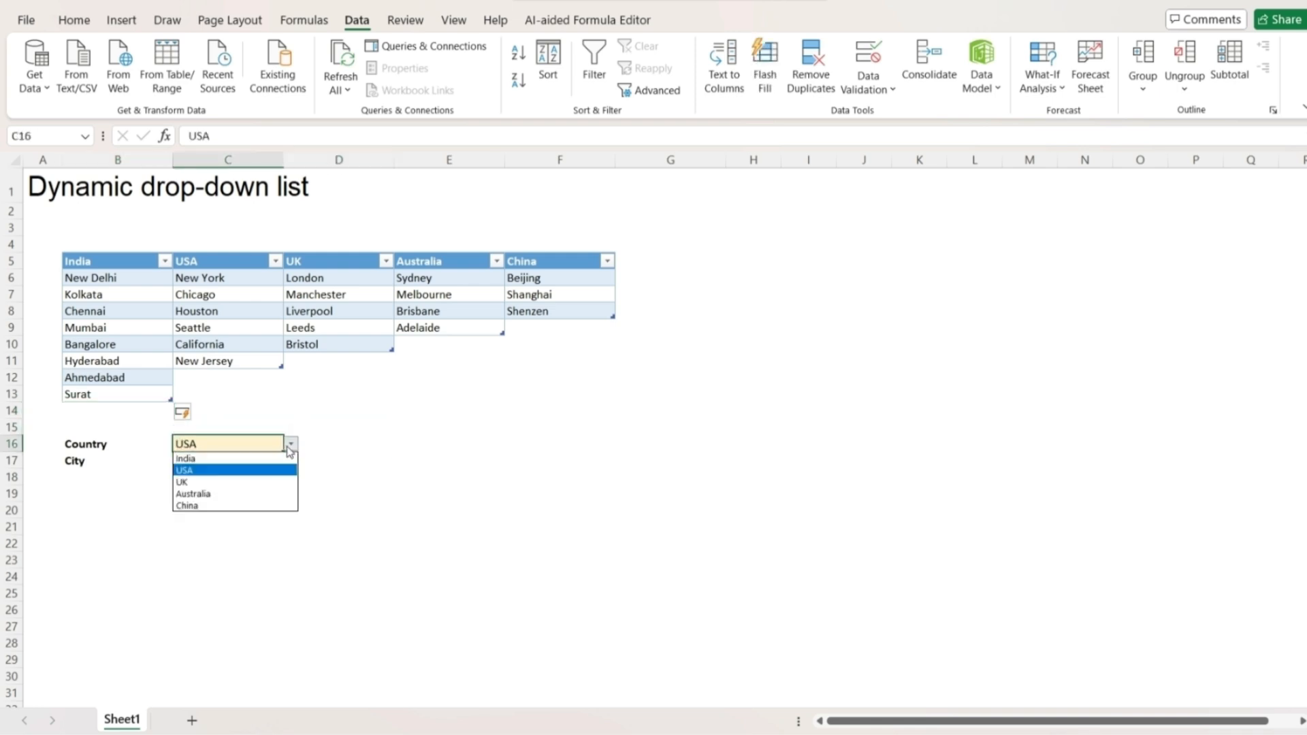
click(243, 457)
click(238, 460)
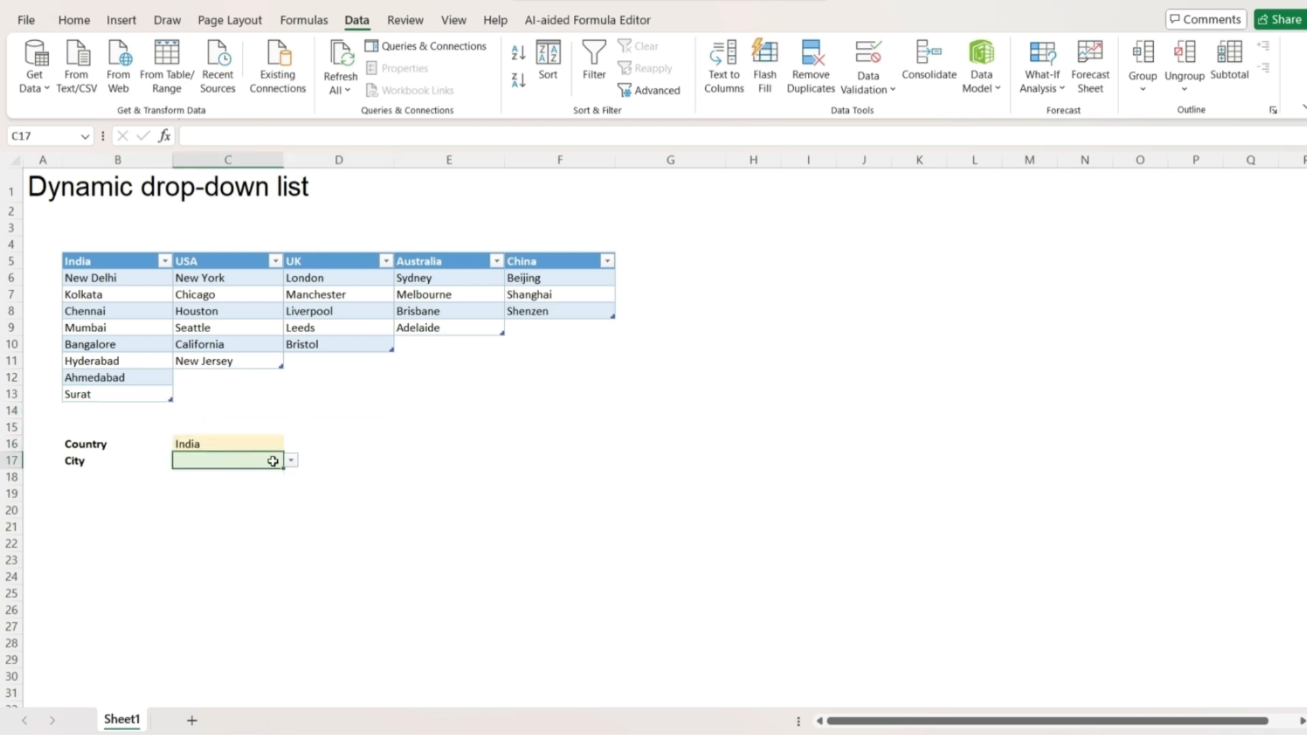
click(290, 460)
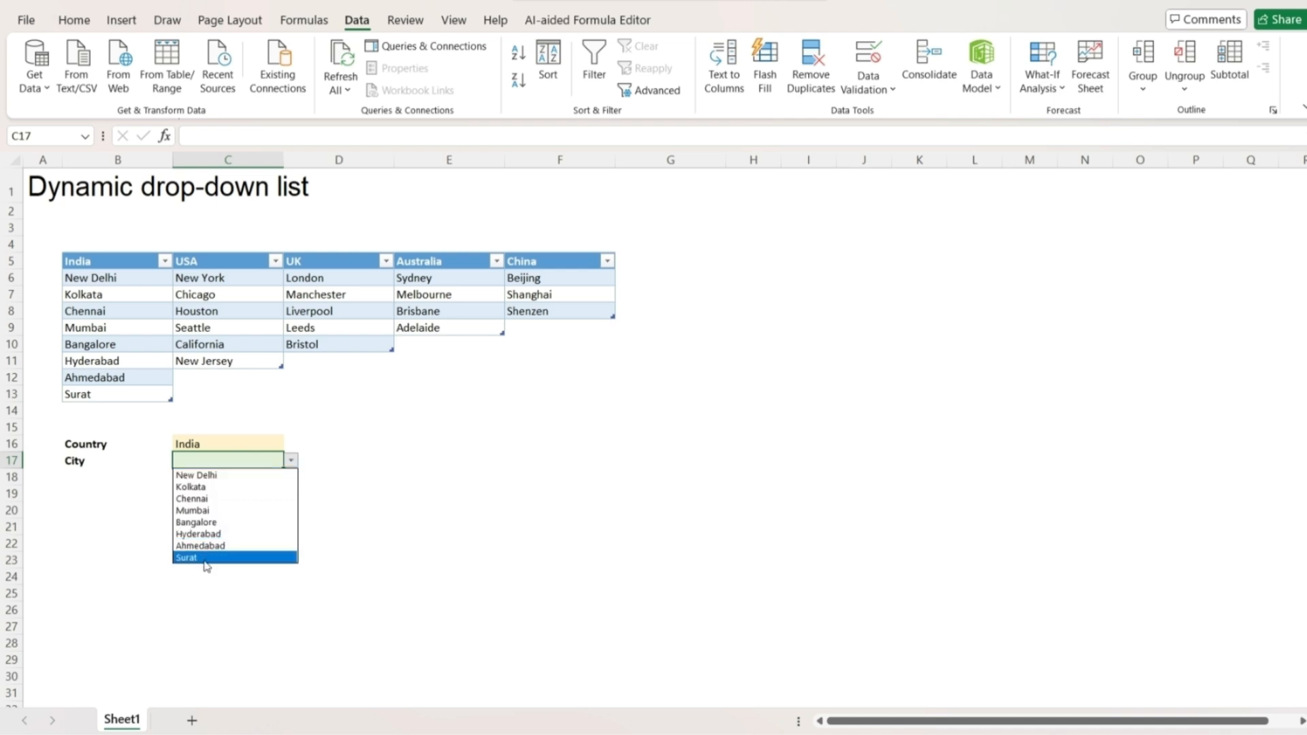
click(418, 460)
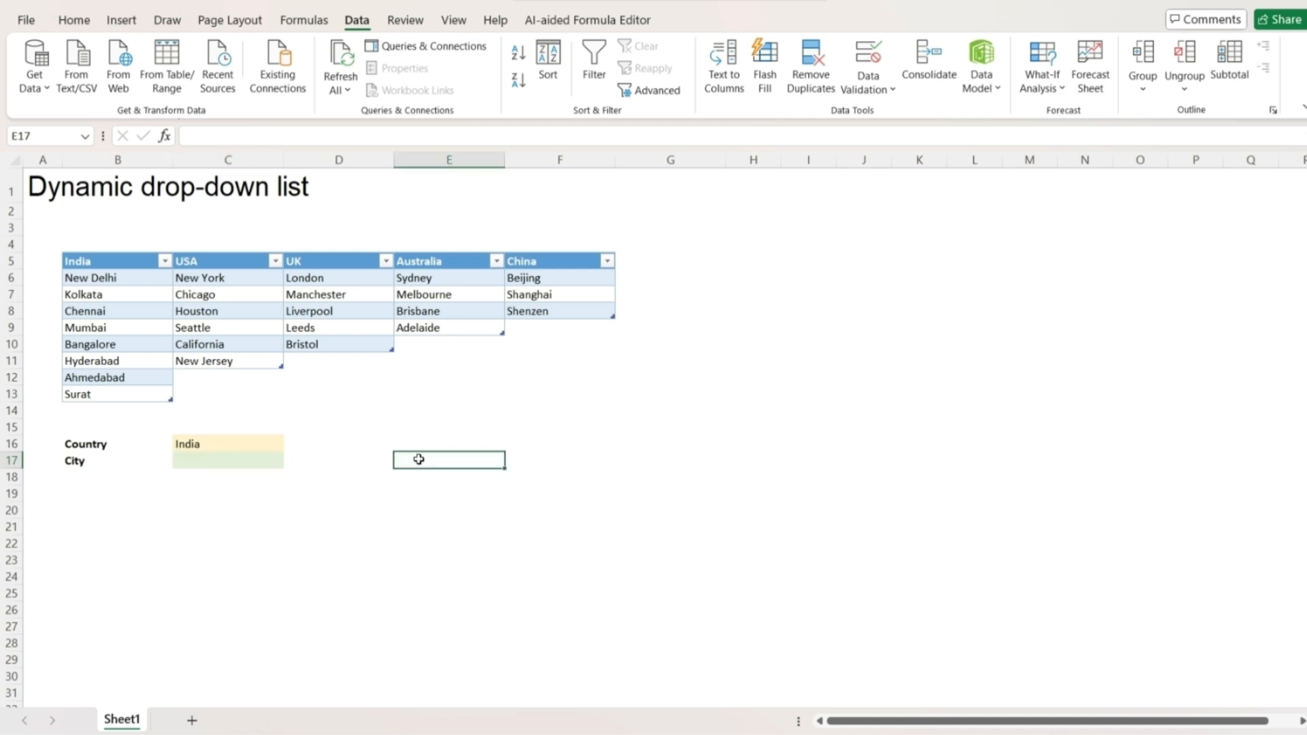